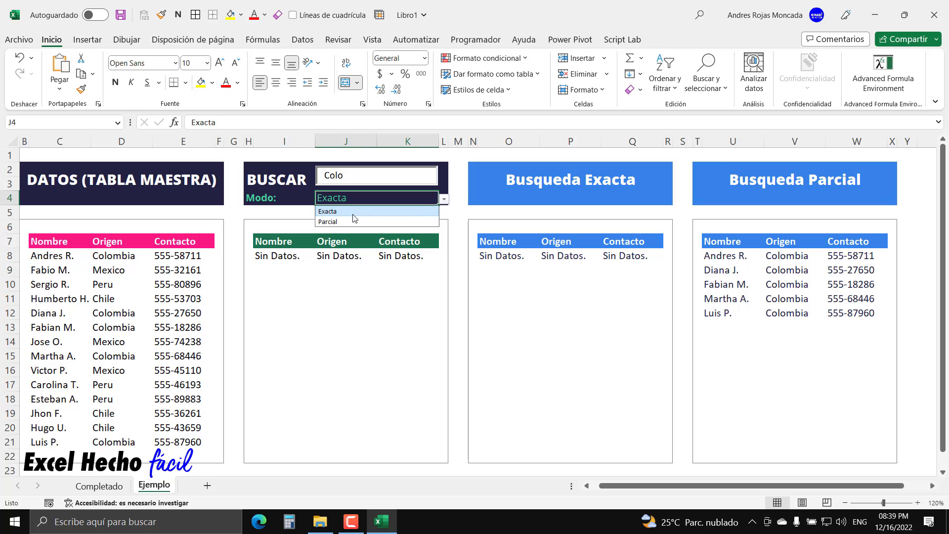
# Step: Set the search mode in J4 to Parcial and replace the BUSCAR text with "Peru"
pyautogui.click(352, 221)
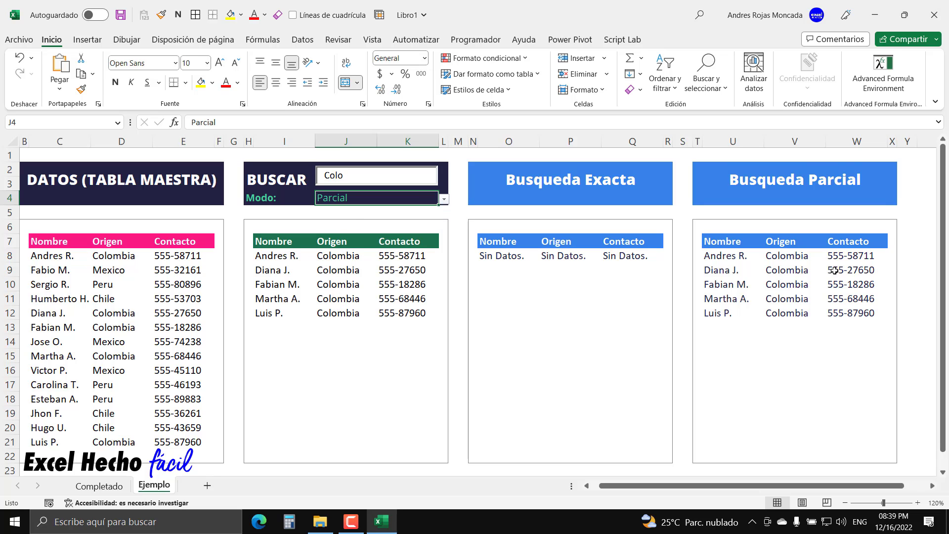
pyautogui.click(370, 180)
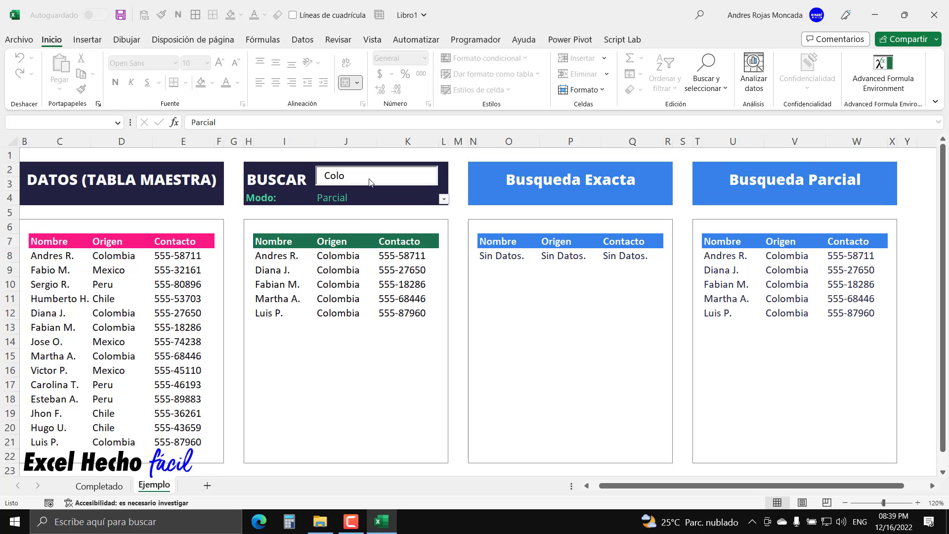
pyautogui.press('BackSpace')
pyautogui.press('BackSpace')
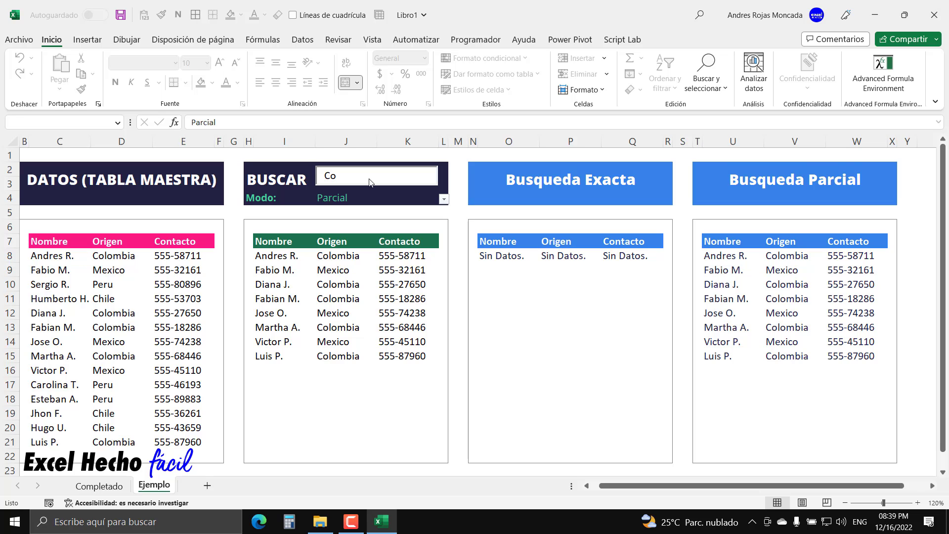
pyautogui.press('BackSpace')
pyautogui.press('BackSpace')
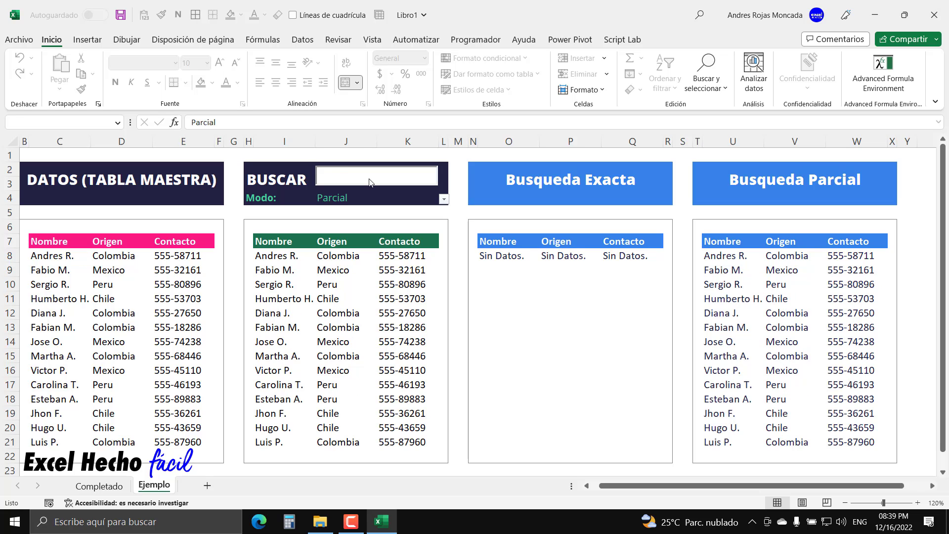
pyautogui.write('Peru')
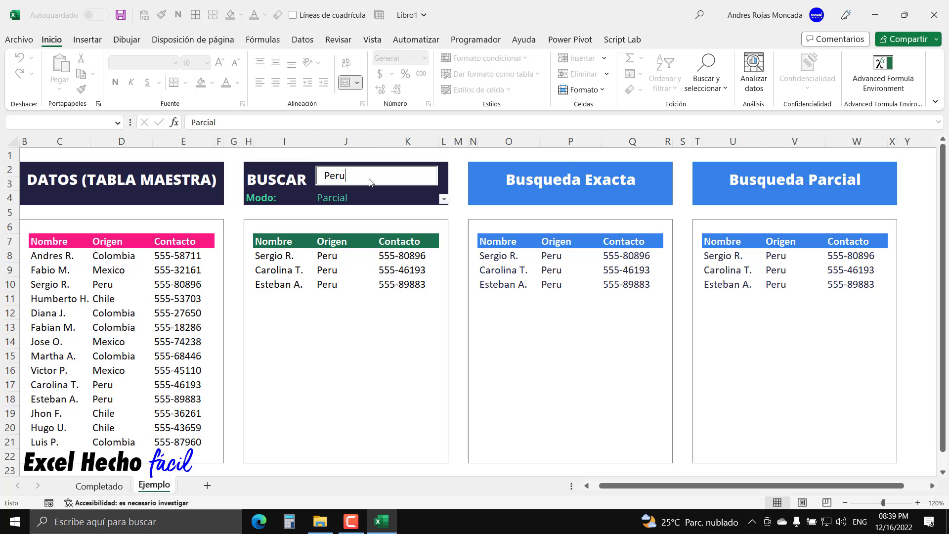
# Step: Replace the BUSCAR text with the partial term "Co"
pyautogui.press('BackSpace')
pyautogui.press('BackSpace')
pyautogui.press('BackSpace')
pyautogui.press('BackSpace')
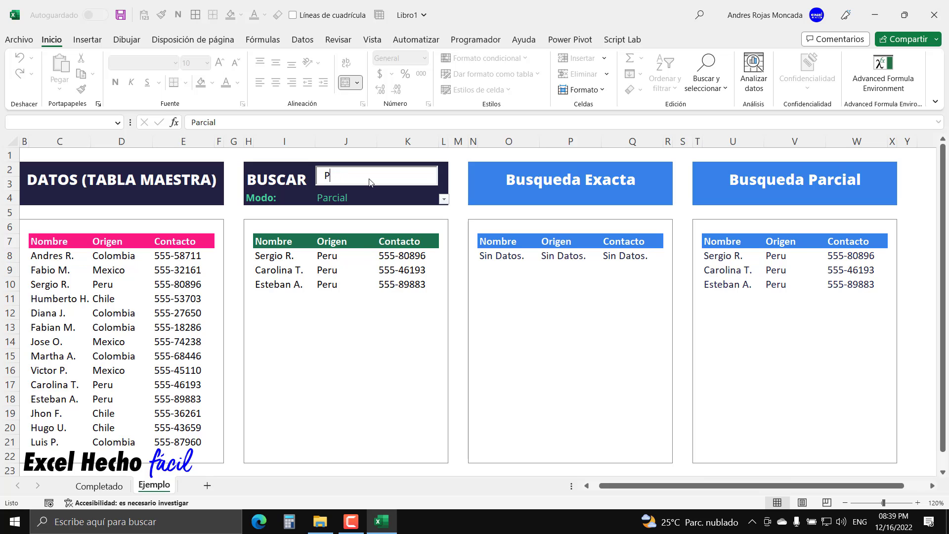
pyautogui.write('C')
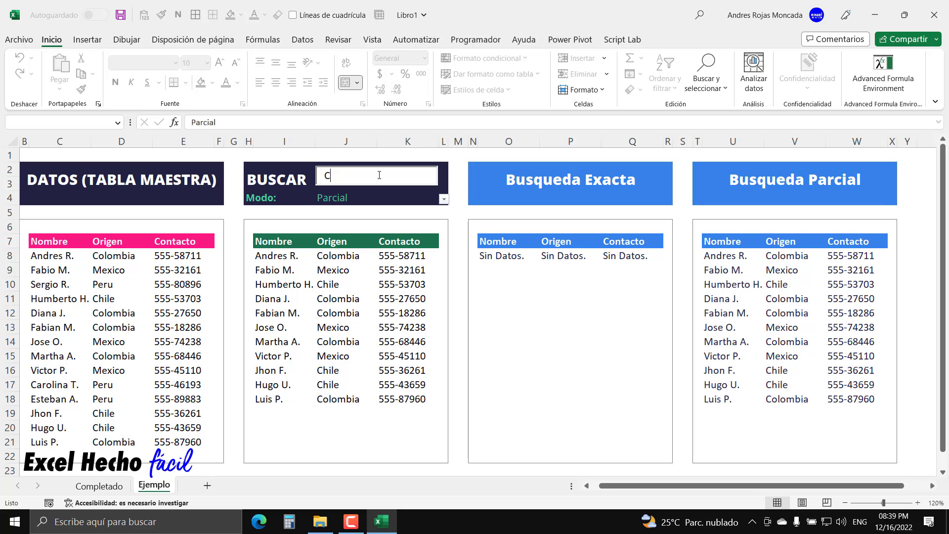
pyautogui.write('o')
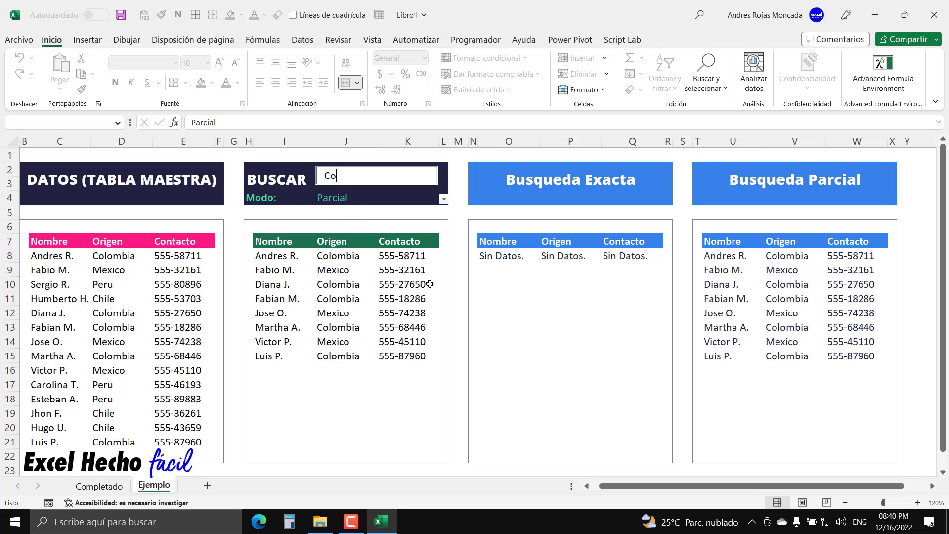
# Step: Switch the search mode in J4 to Exacta and back to Parcial to compare the results for the partial term
pyautogui.click(435, 200)
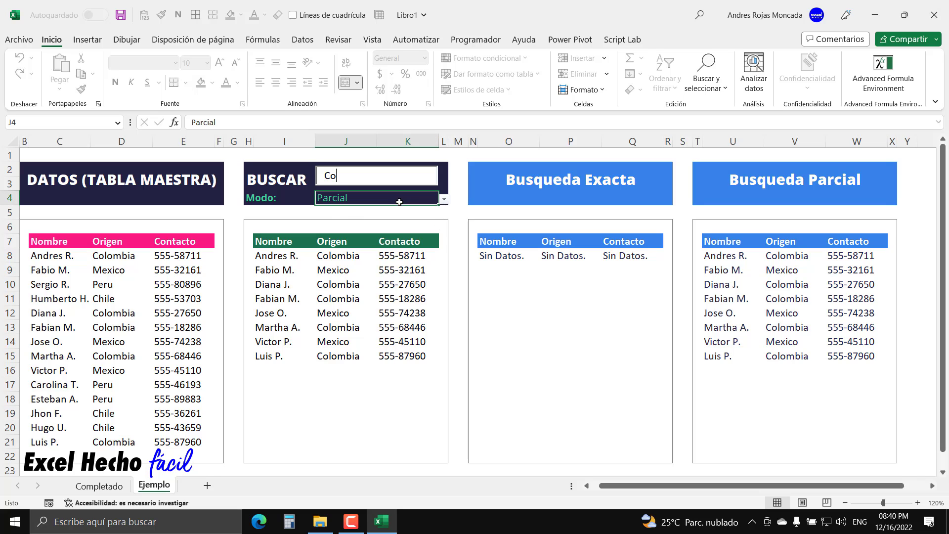
pyautogui.click(443, 200)
pyautogui.click(352, 212)
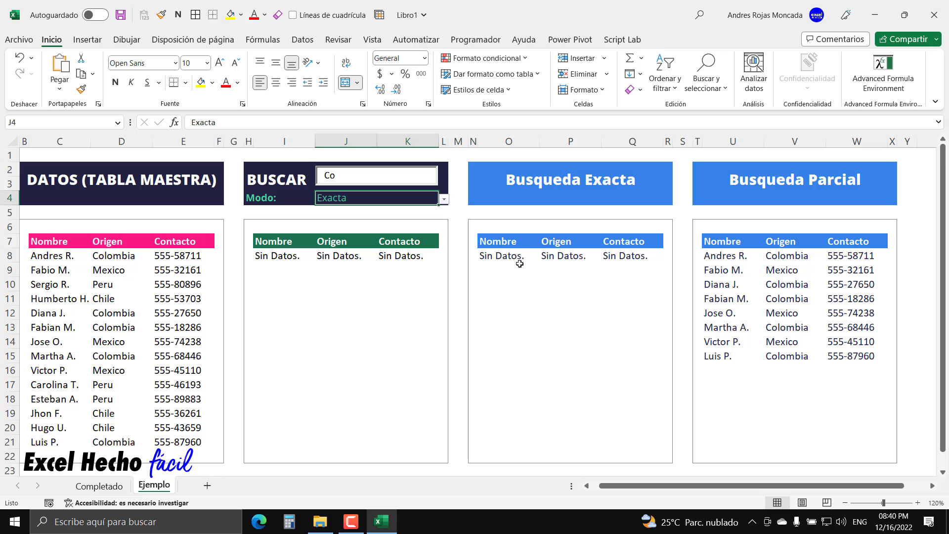
pyautogui.click(444, 201)
pyautogui.click(345, 221)
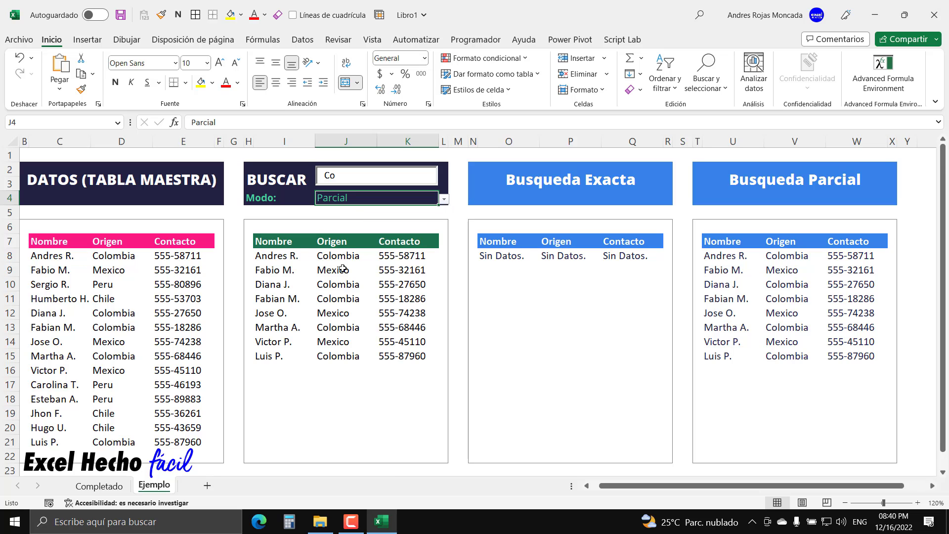
# Step: Complete the BUSCAR text as "Colombia" and set the search mode to Exacta
pyautogui.click(344, 177)
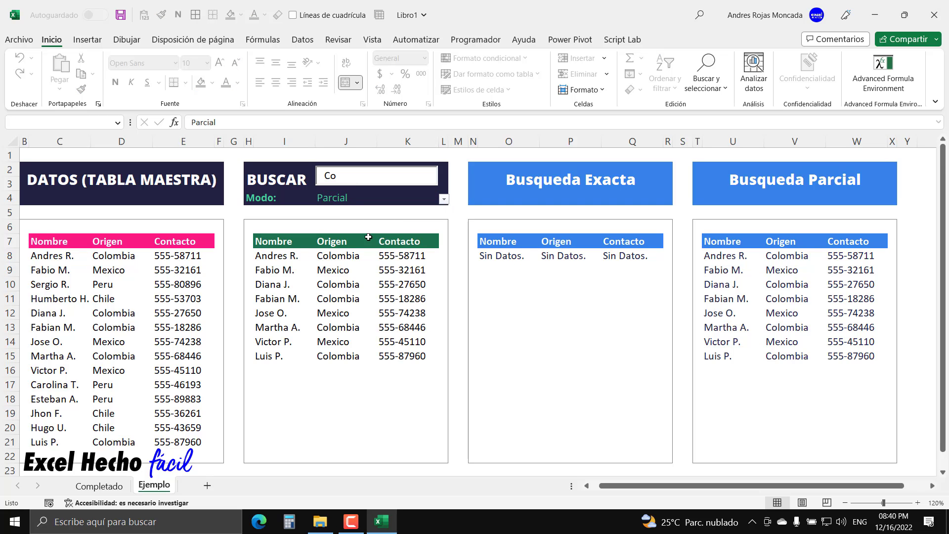
pyautogui.write('lombi')
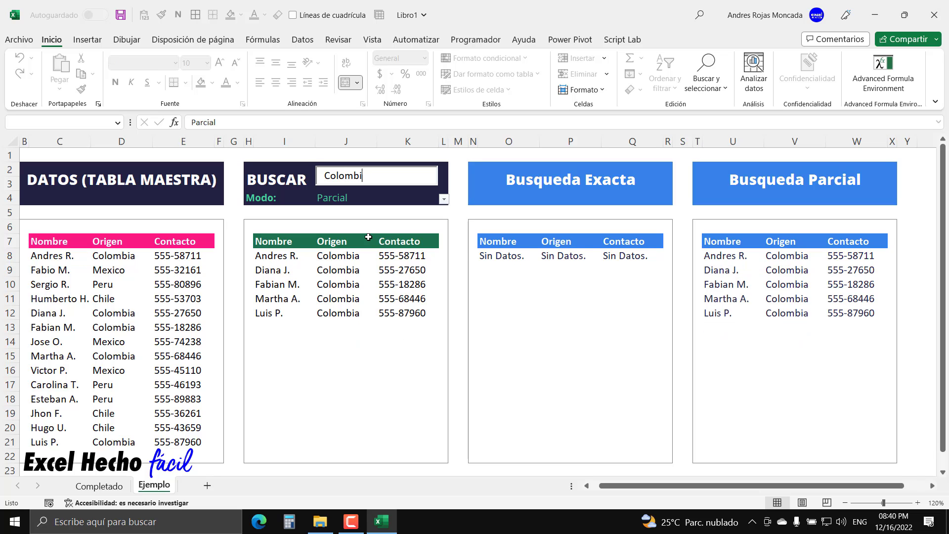
pyautogui.write('a')
pyautogui.click(417, 200)
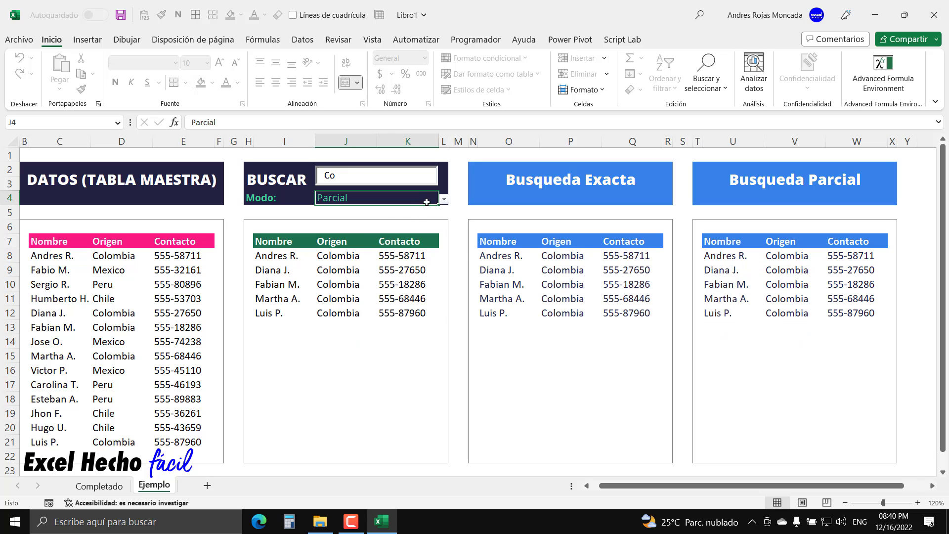
pyautogui.click(444, 200)
pyautogui.click(387, 212)
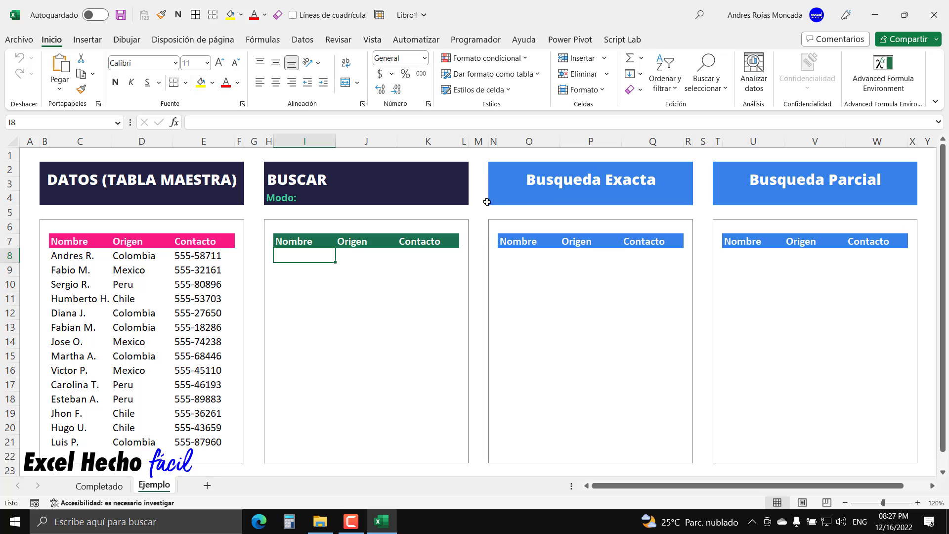
# Step: Check in the Excel ribbon customization options that Programador is enabled among the main tabs, and accept the options
pyautogui.click(488, 43)
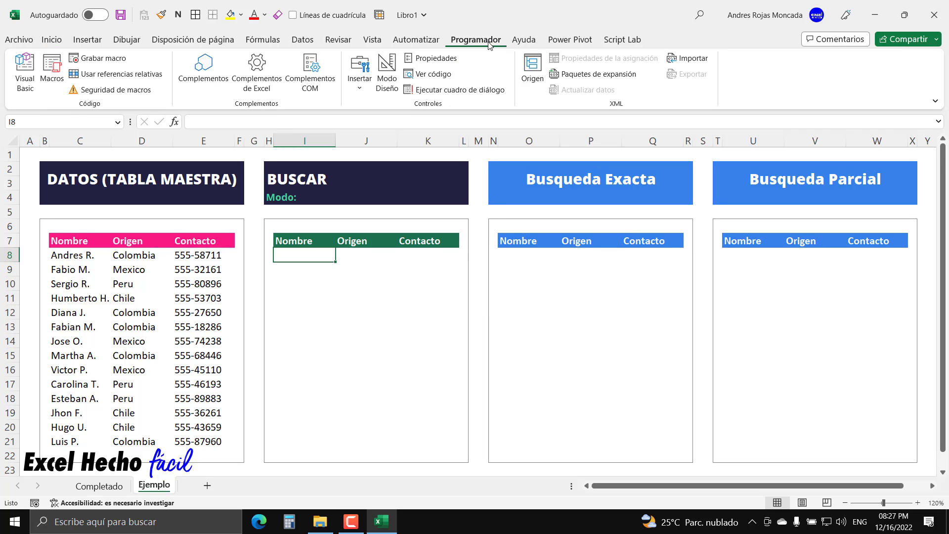
pyautogui.click(19, 40)
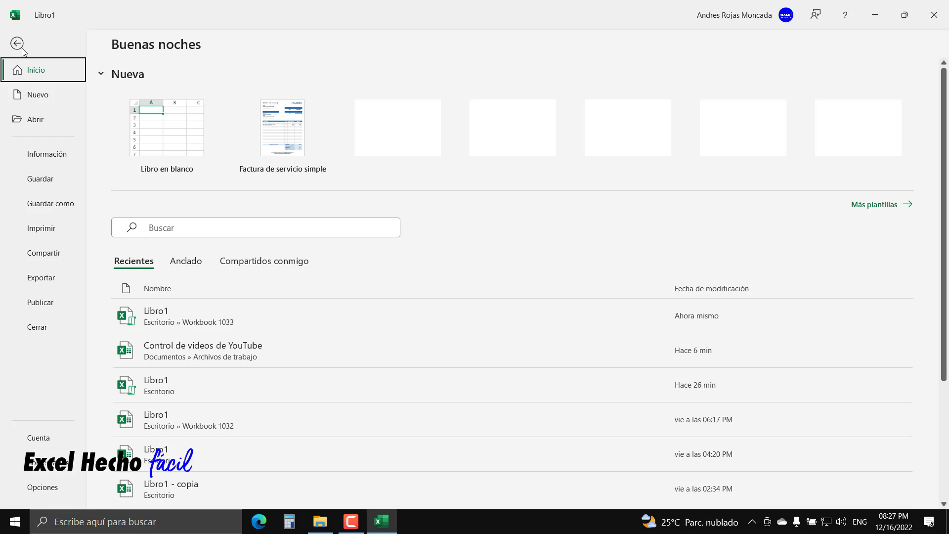
pyautogui.click(57, 490)
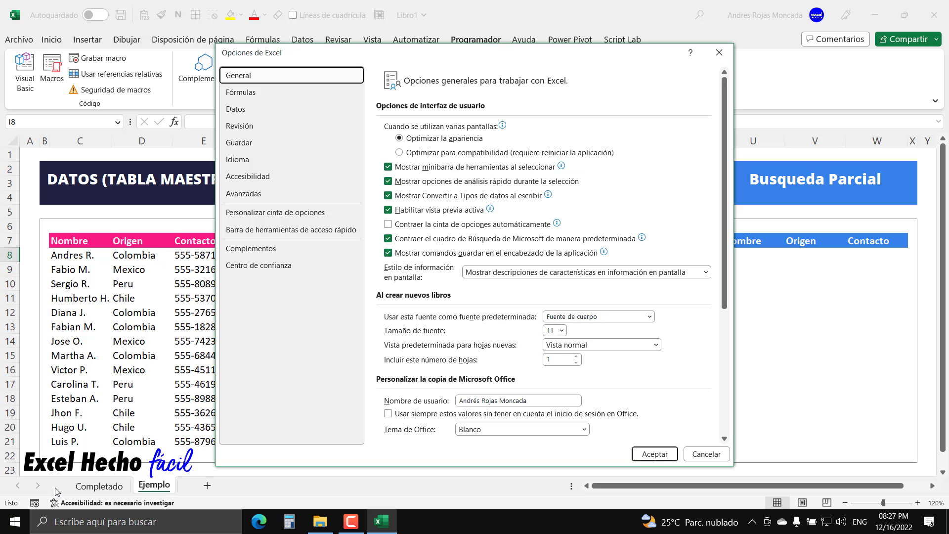
pyautogui.click(254, 218)
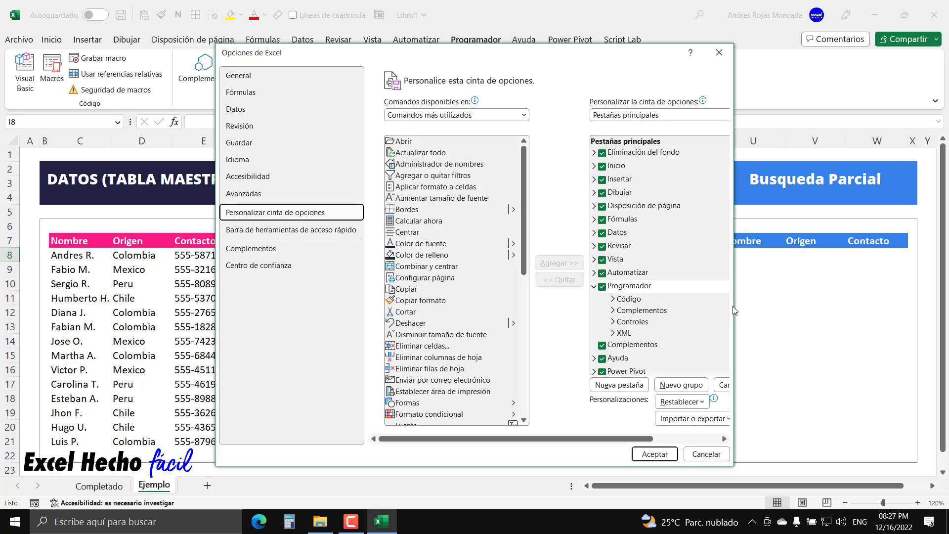
pyautogui.moveTo(734, 307); pyautogui.dragTo(817, 308)
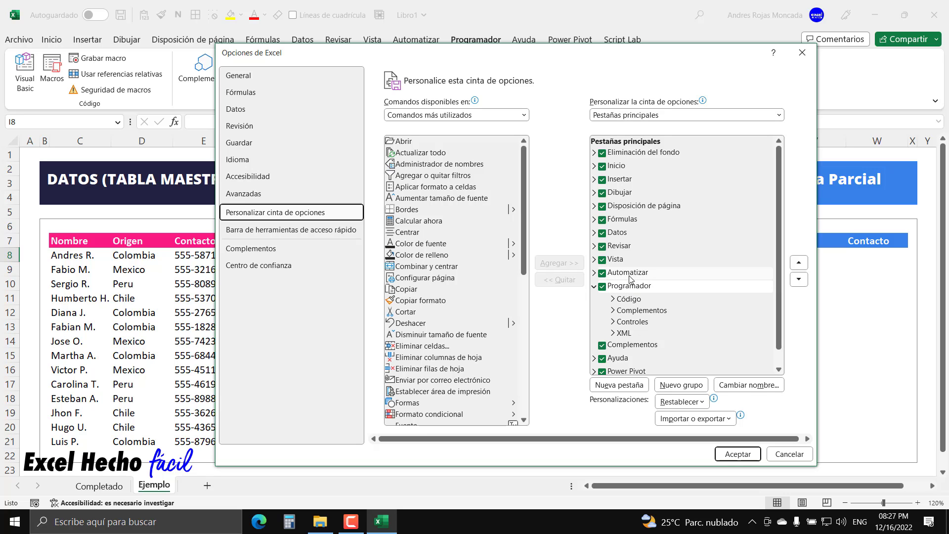
pyautogui.click(733, 457)
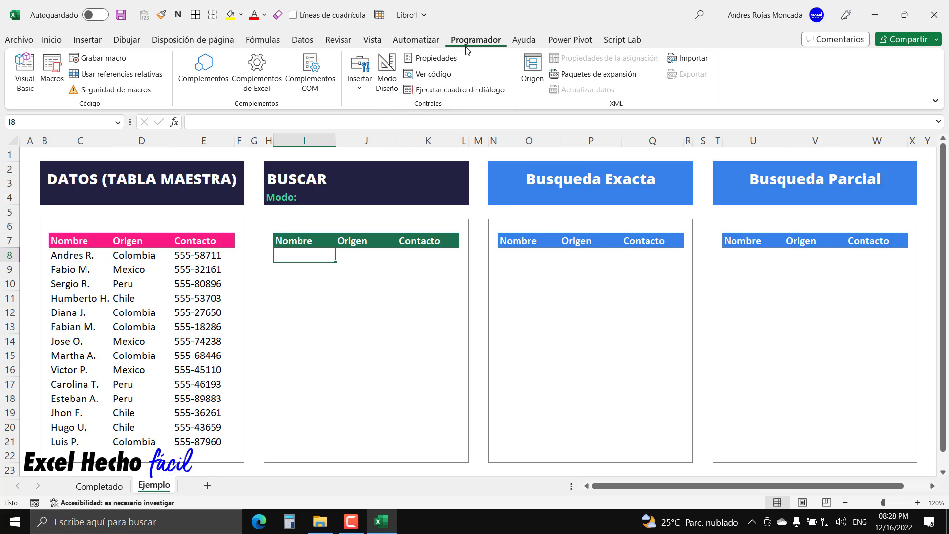
# Step: Insert an ActiveX text box beside the BUSCAR heading and fit it over the merged cell at J2
pyautogui.click(360, 91)
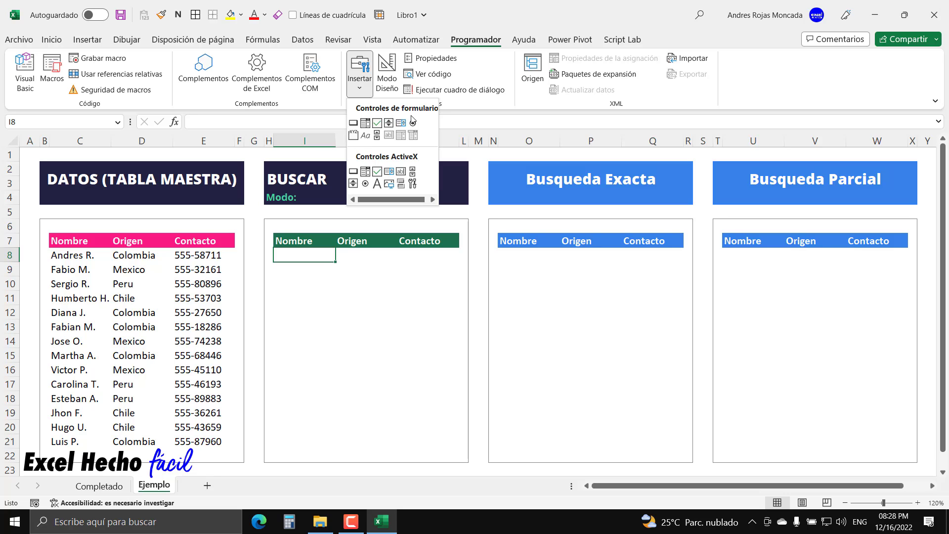
pyautogui.click(401, 172)
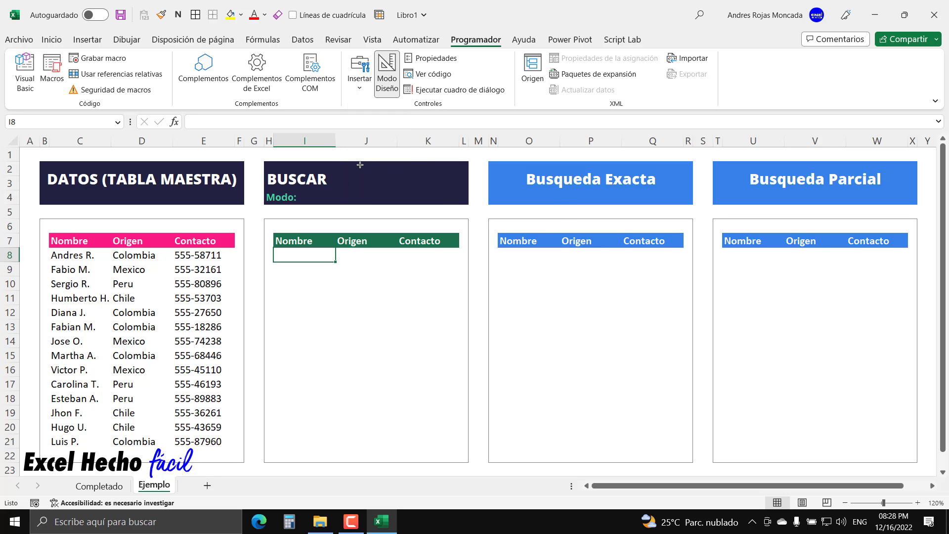
pyautogui.moveTo(342, 165); pyautogui.dragTo(464, 192)
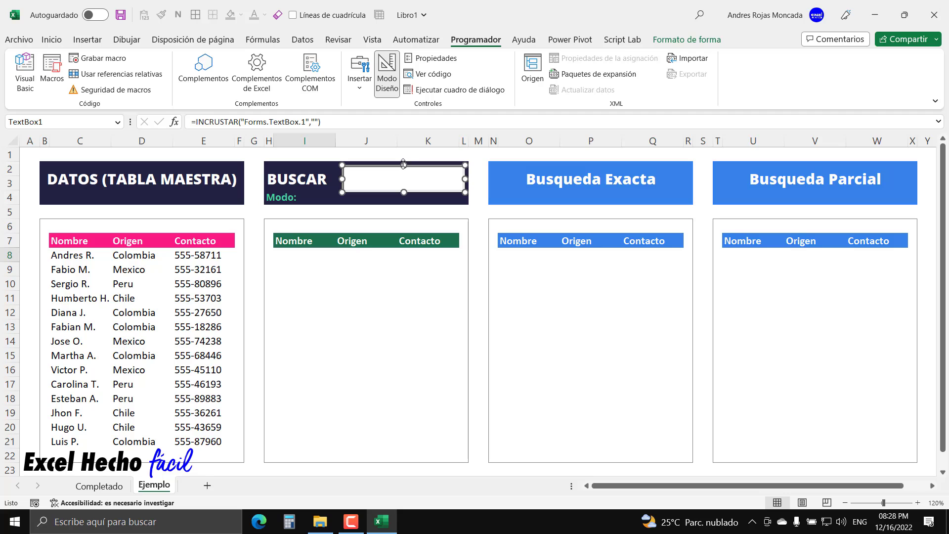
pyautogui.moveTo(403, 166); pyautogui.dragTo(374, 164)
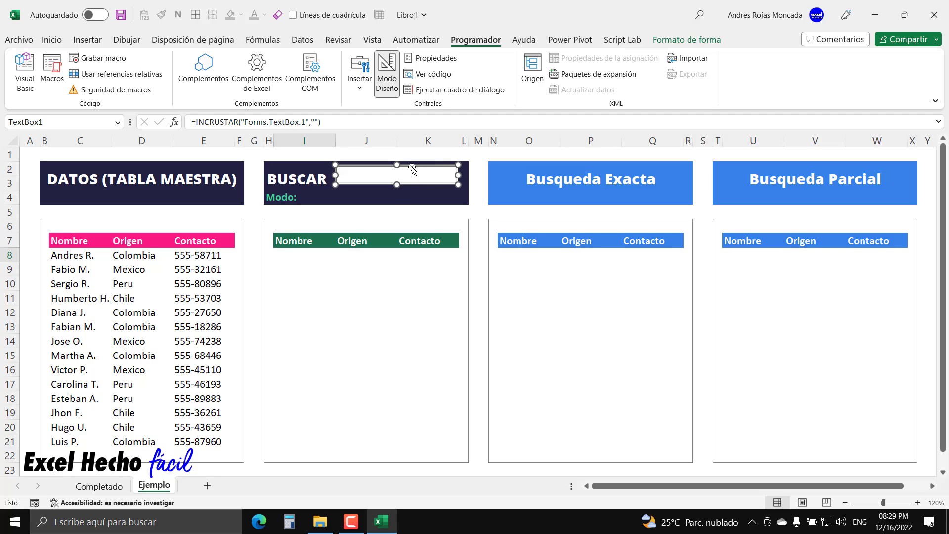
# Step: Move the text box onto the Busqueda Exacta heading and select the uncovered merged cell J2 by its reference
pyautogui.moveTo(419, 168); pyautogui.dragTo(571, 171)
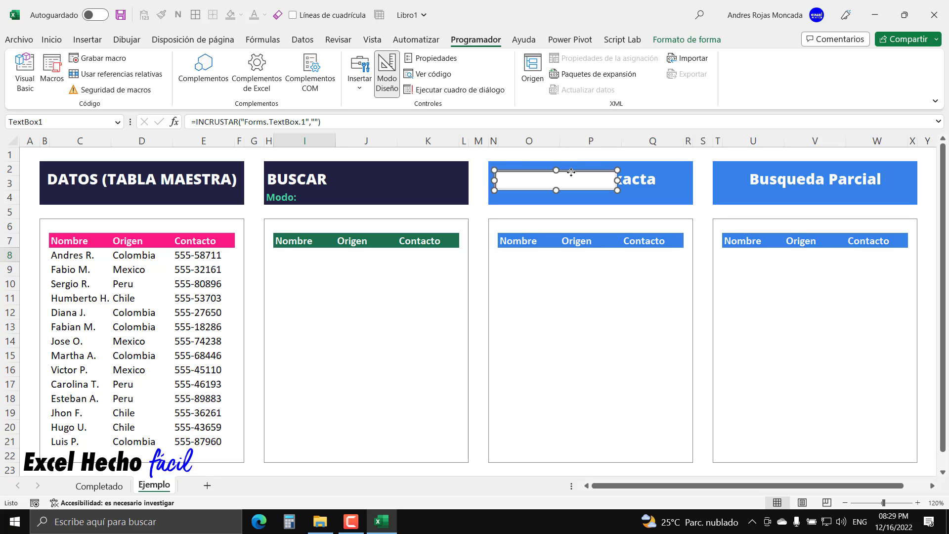
pyautogui.click(380, 173)
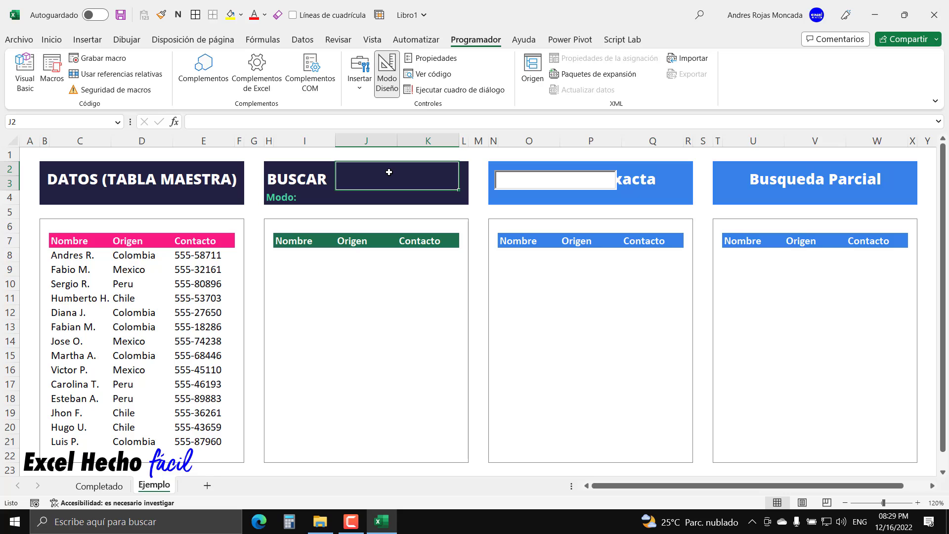
pyautogui.click(26, 152)
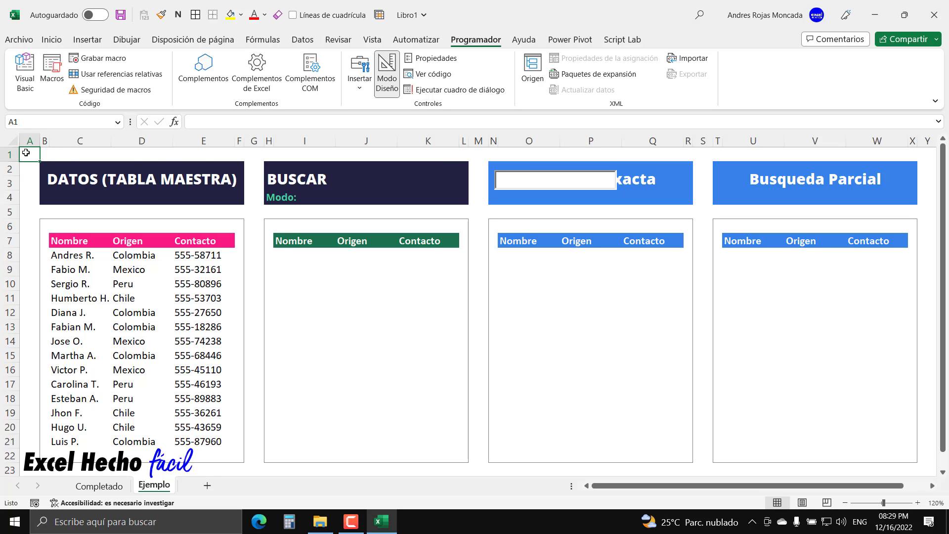
pyautogui.click(43, 122)
pyautogui.write('J2')
pyautogui.press('Return')
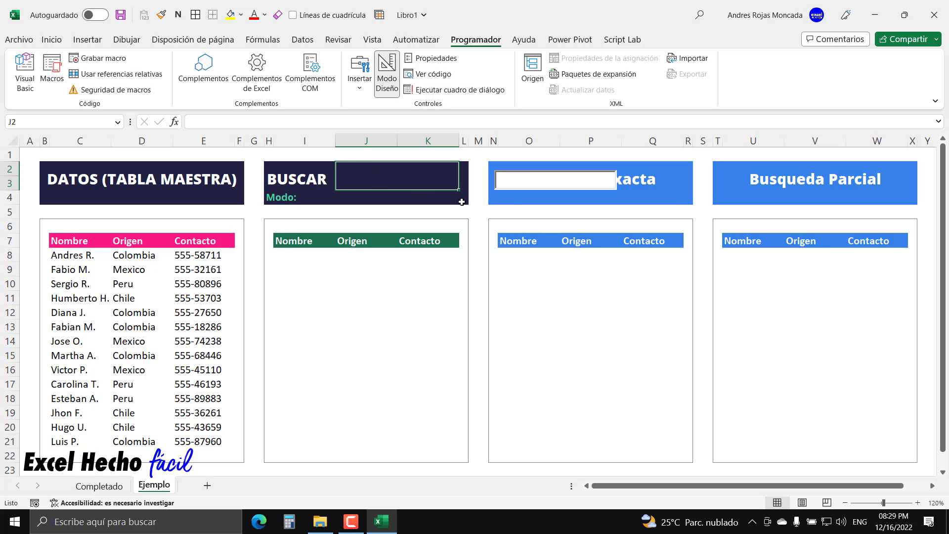
# Step: Set the text box's LinkedCell property to Ejemplo!$J$2 and close its properties
pyautogui.click(522, 188)
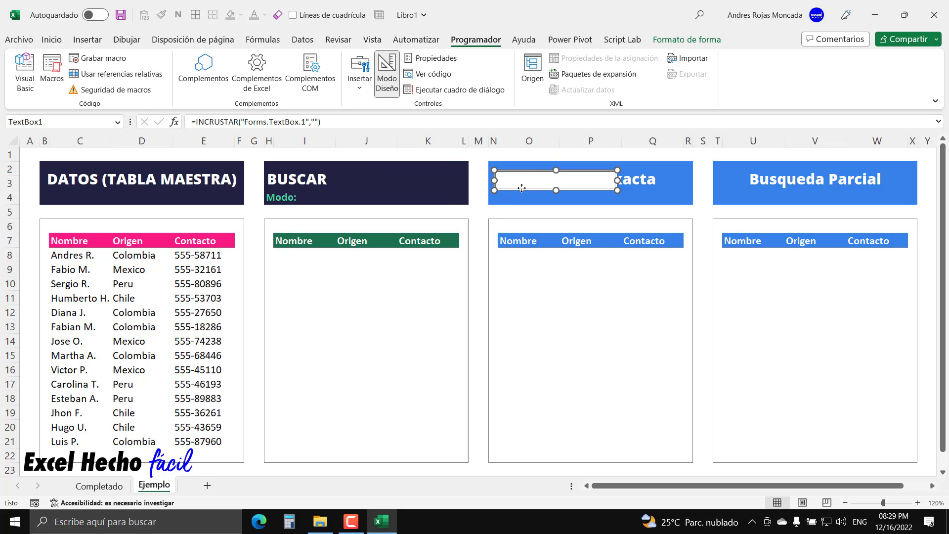
pyautogui.click(414, 63)
pyautogui.moveTo(670, 179); pyautogui.dragTo(670, 136)
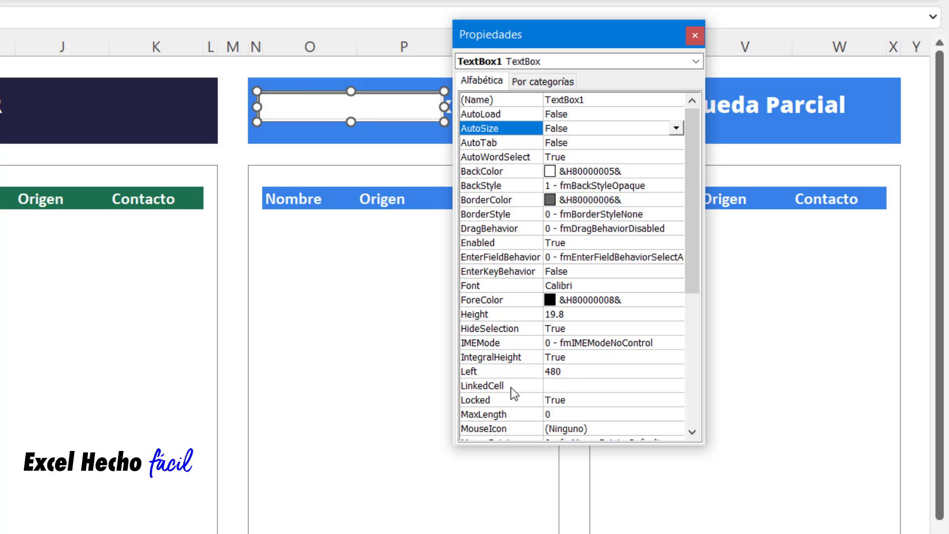
pyautogui.click(511, 390)
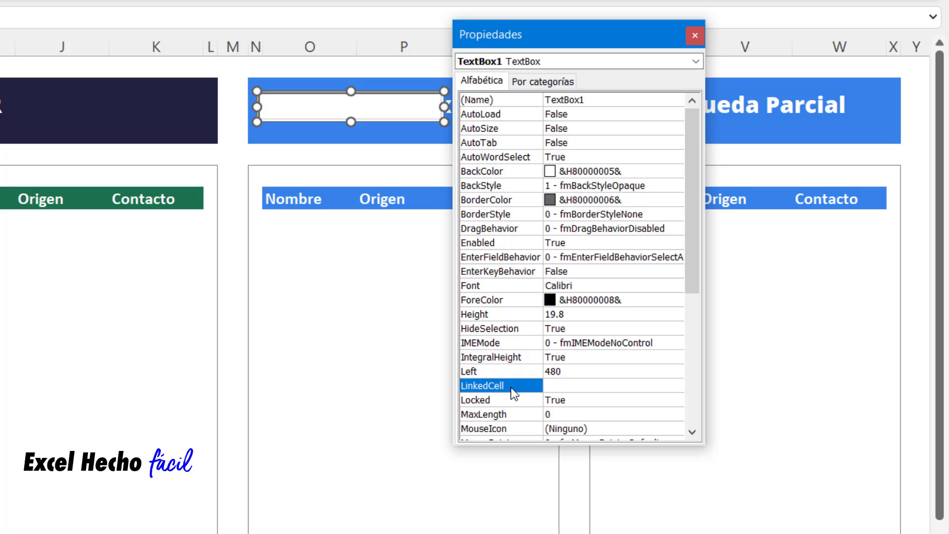
pyautogui.click(511, 387)
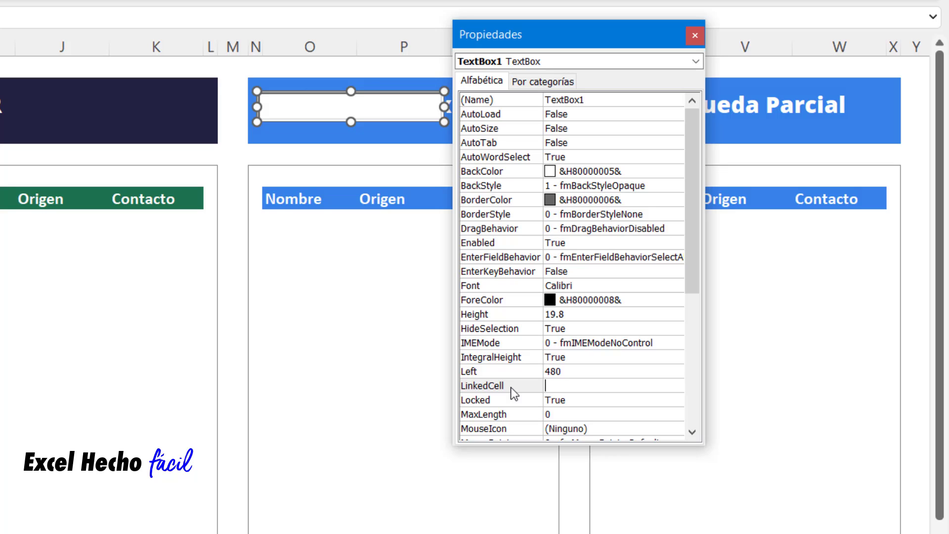
pyautogui.write('Ejemplo!')
pyautogui.write('$J$2')
pyautogui.press('Return')
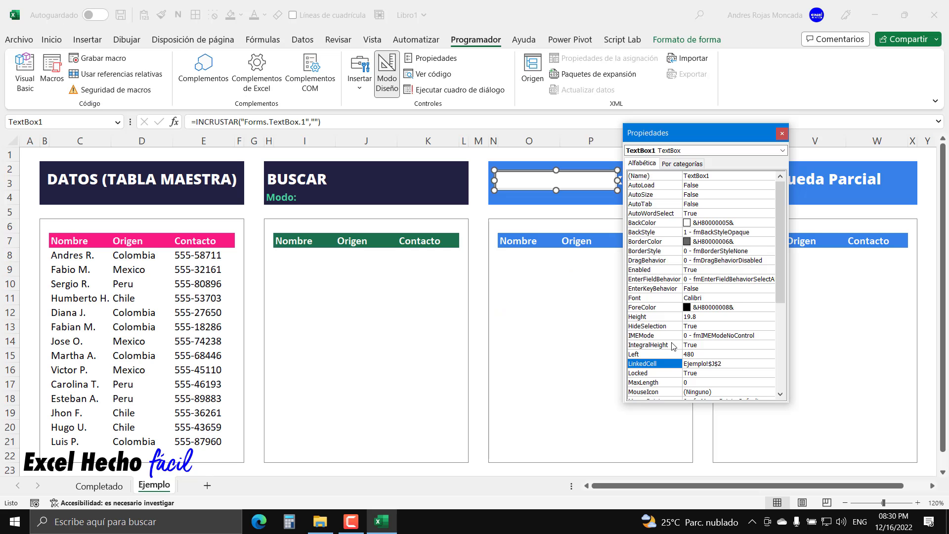
pyautogui.click(782, 133)
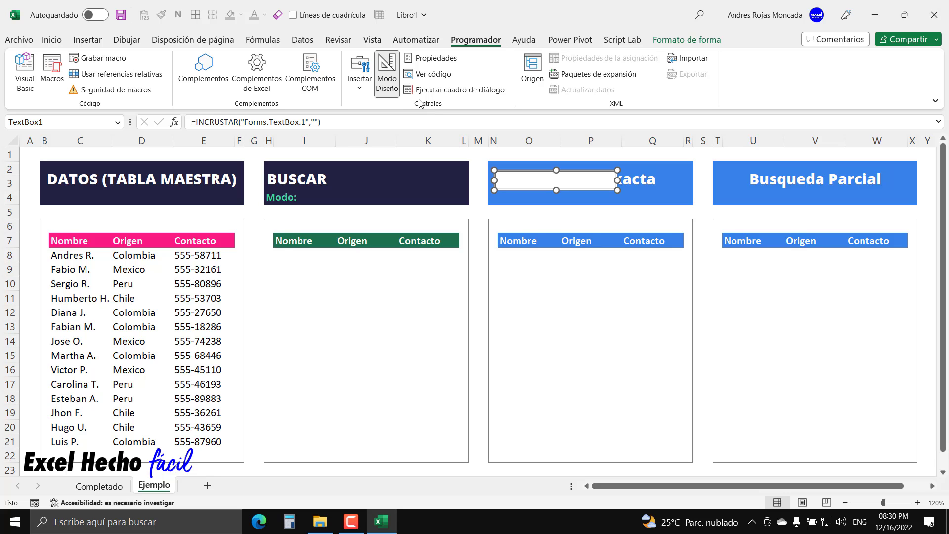
# Step: Leave design mode and enter "Hola mundo!!!!" in the text box to test its link to cell J2
pyautogui.click(391, 85)
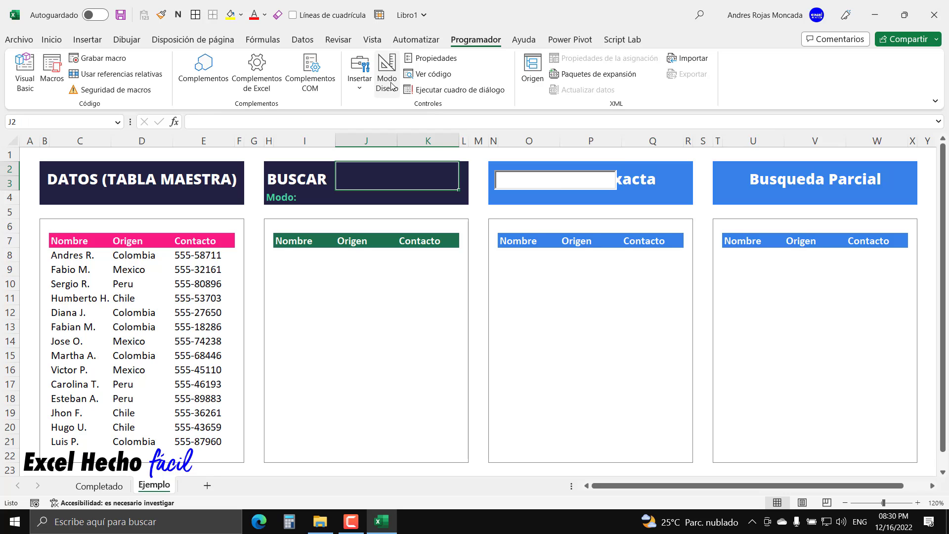
pyautogui.click(536, 185)
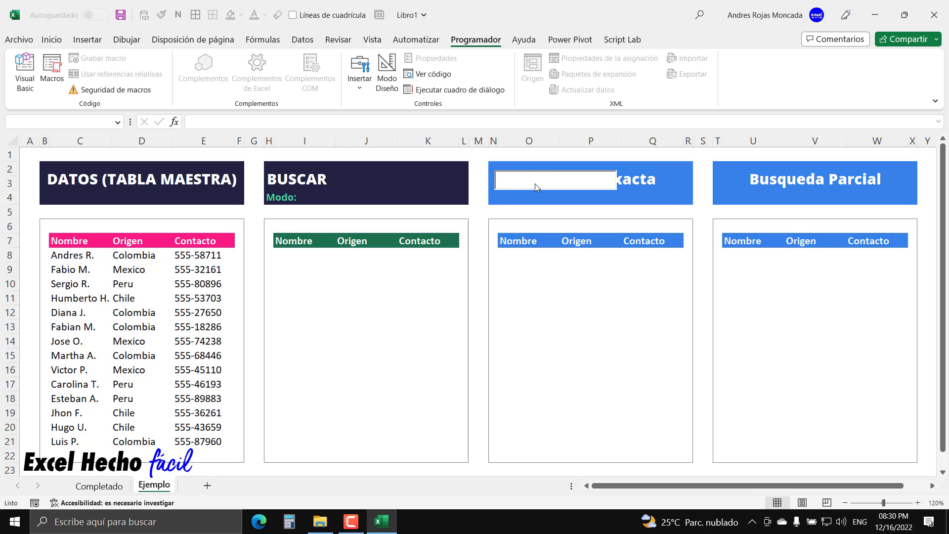
pyautogui.write('Hola mundo')
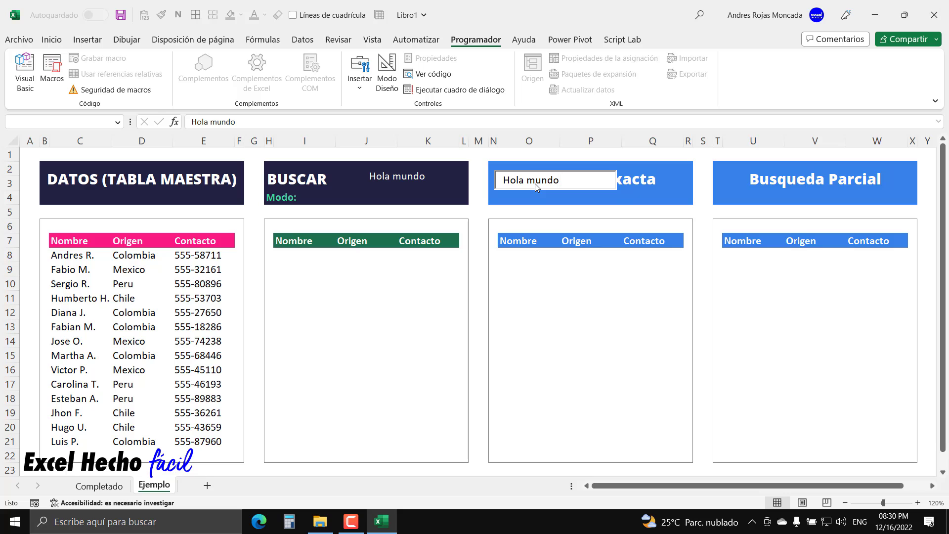
pyautogui.write('!!!!')
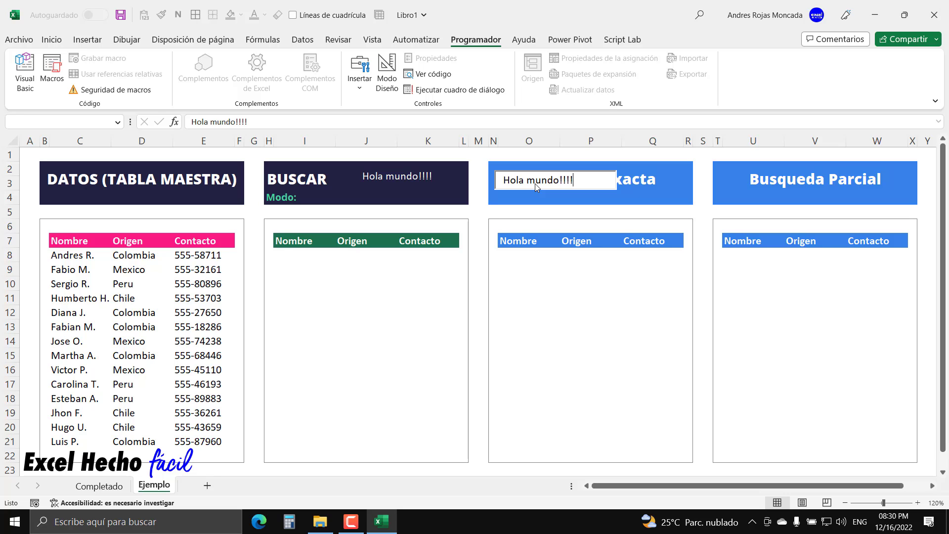
# Step: Delete the whole test phrase from the text box and select the linked cell J2
pyautogui.press('BackSpace')
pyautogui.press('BackSpace')
pyautogui.press('BackSpace')
pyautogui.press('BackSpace')
pyautogui.press('BackSpace')
pyautogui.press('BackSpace')
pyautogui.press('BackSpace')
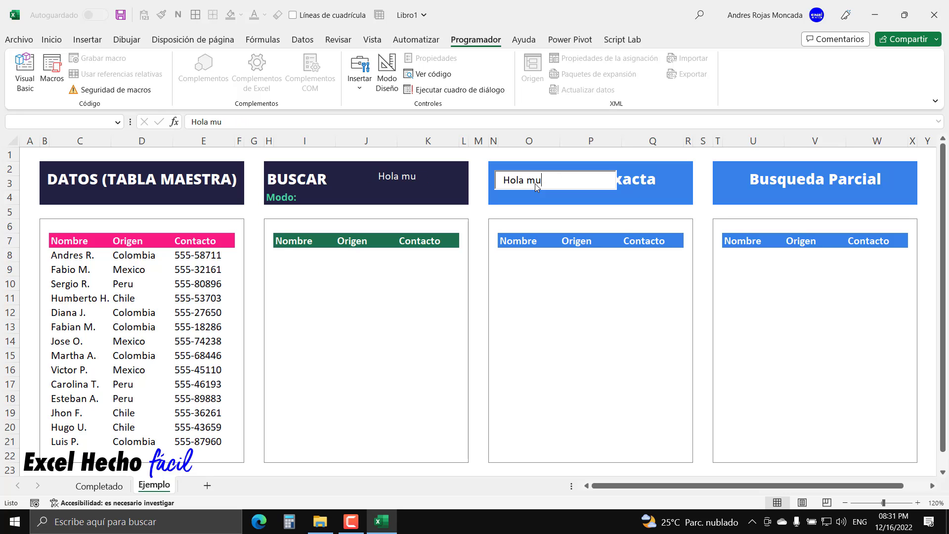
pyautogui.press('BackSpace')
pyautogui.press('BackSpace')
pyautogui.press('BackSpace')
pyautogui.press('BackSpace')
pyautogui.press('BackSpace')
pyautogui.press('BackSpace')
pyautogui.press('BackSpace')
pyautogui.click(393, 171)
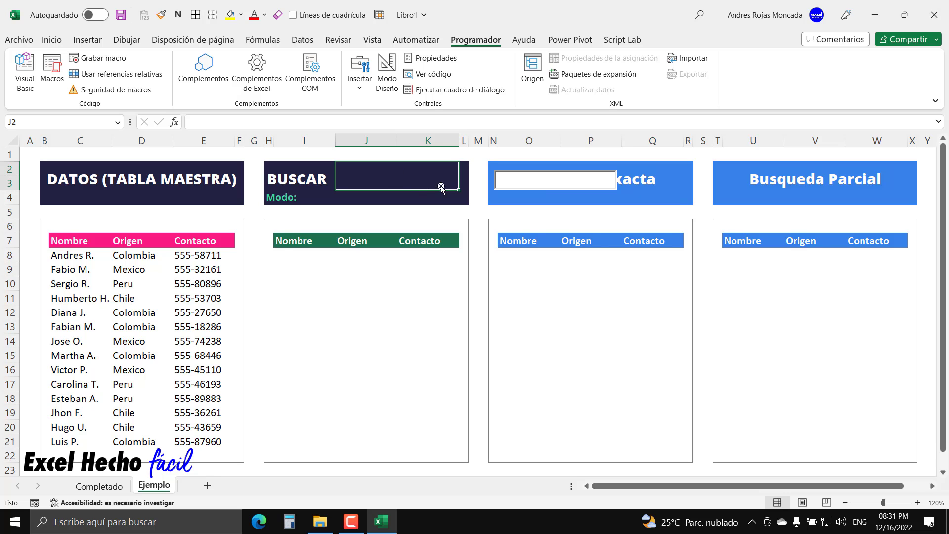
# Step: In design mode, move the text box back over merged cell J2 beside the BUSCAR heading, and leave design mode
pyautogui.click(391, 90)
pyautogui.click(517, 171)
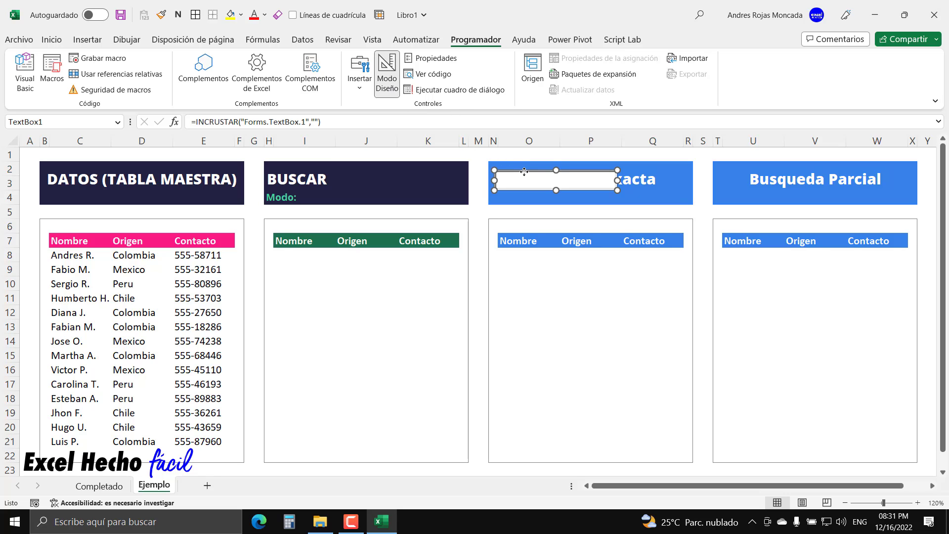
pyautogui.moveTo(516, 171); pyautogui.dragTo(365, 168)
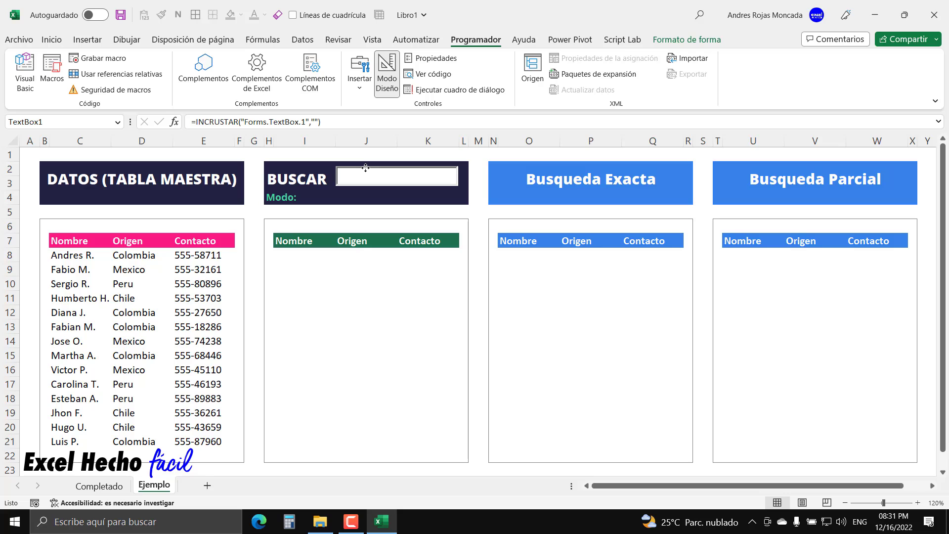
pyautogui.moveTo(365, 168); pyautogui.dragTo(365, 166)
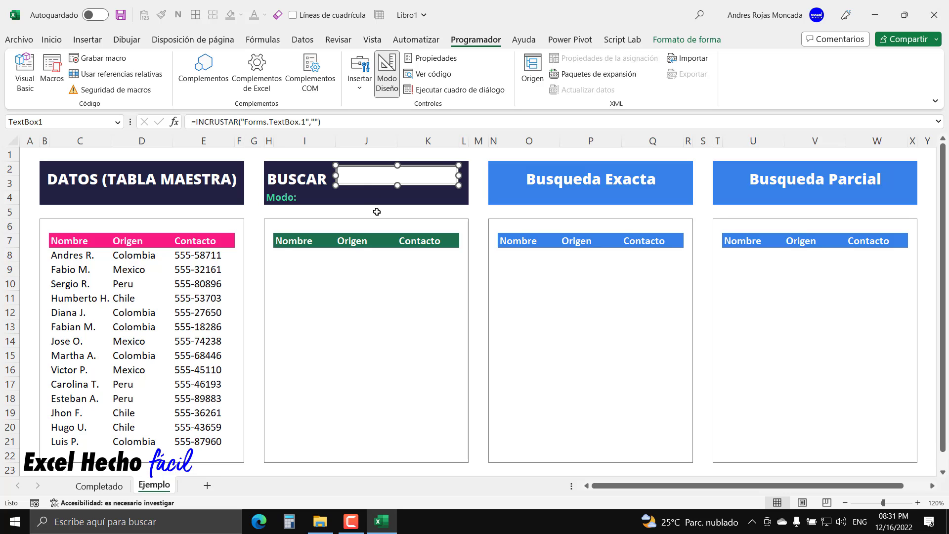
pyautogui.click(381, 188)
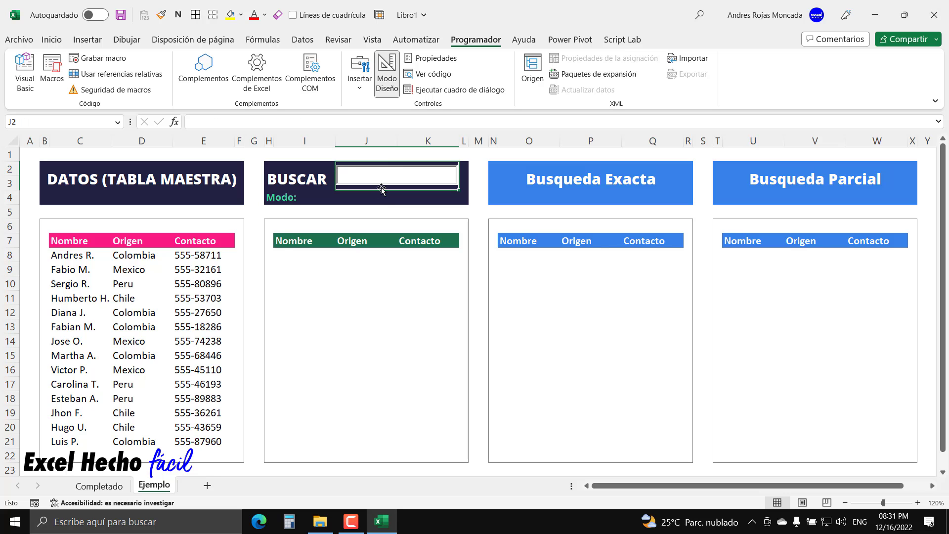
pyautogui.click(382, 74)
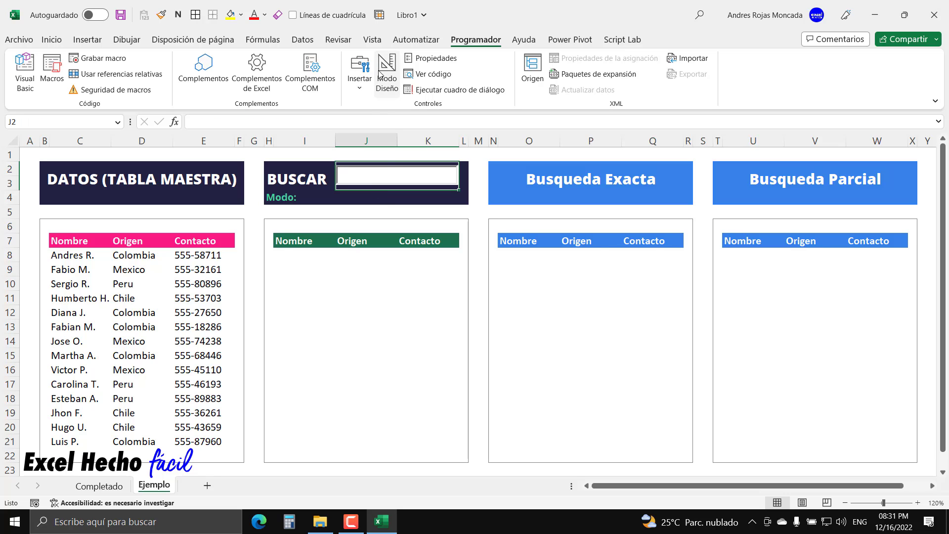
# Step: Test the repositioned text box by entering "HOla", and clear it again
pyautogui.click(383, 176)
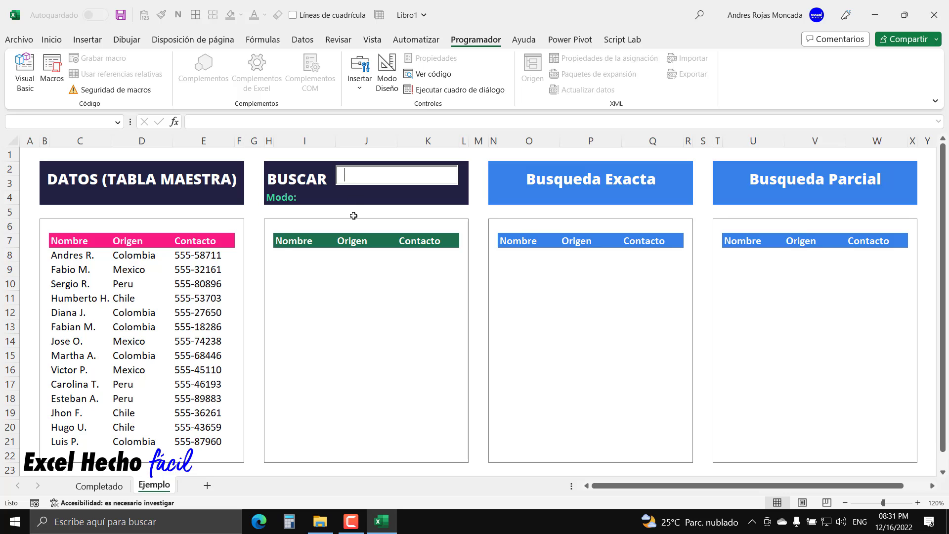
pyautogui.write('HOla')
pyautogui.press('BackSpace')
pyautogui.press('BackSpace')
pyautogui.press('BackSpace')
pyautogui.press('BackSpace')
pyautogui.click(517, 254)
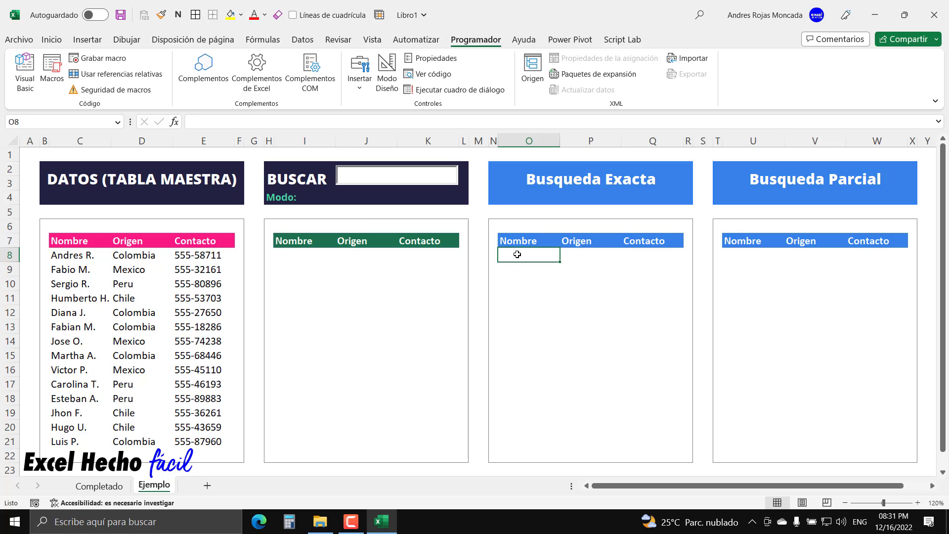
# Step: Add list data validation to the Modo cell J4 with the source values Exacta,Parcial
pyautogui.click(348, 199)
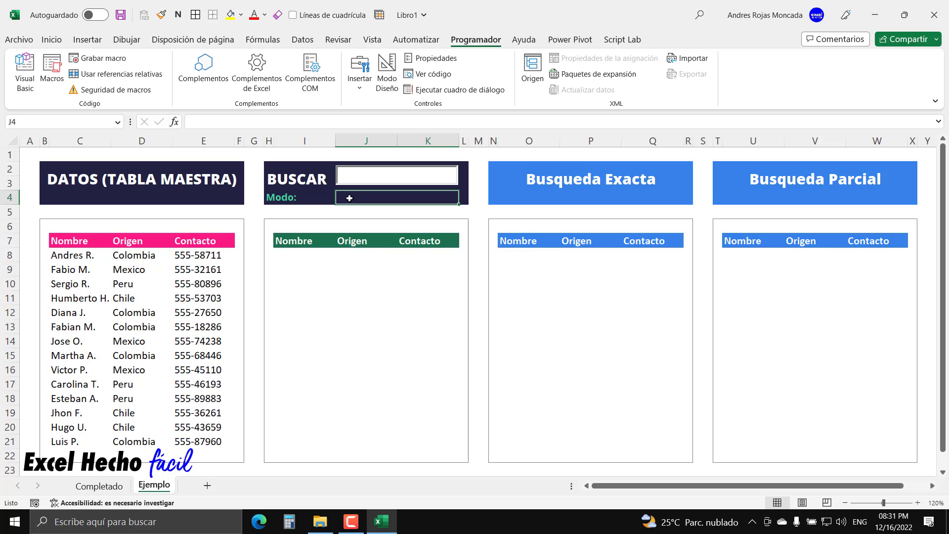
pyautogui.click(302, 40)
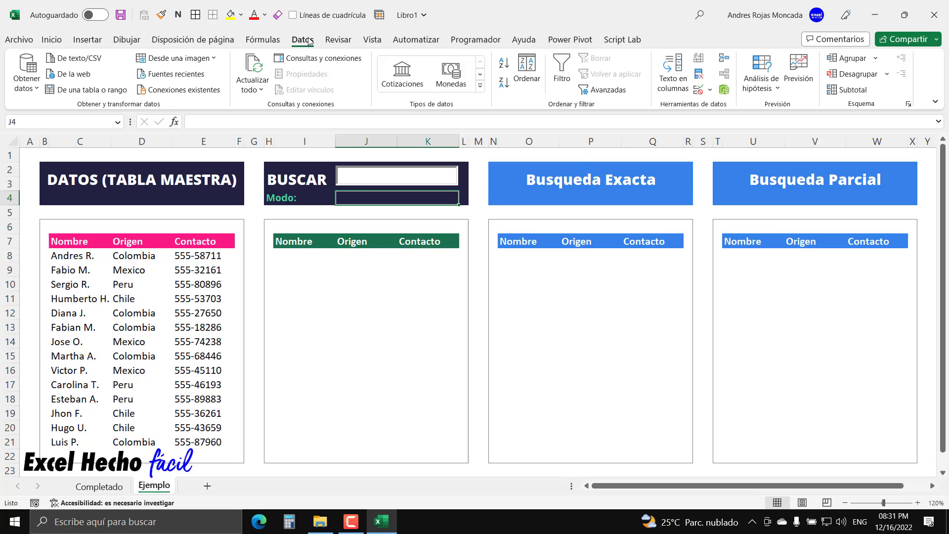
pyautogui.click(698, 89)
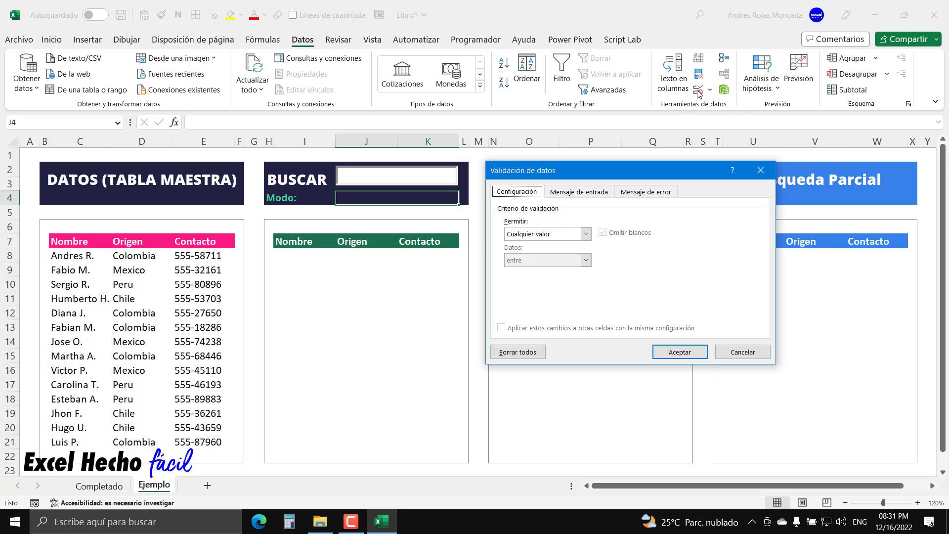
pyautogui.click(586, 234)
pyautogui.click(533, 272)
pyautogui.click(544, 285)
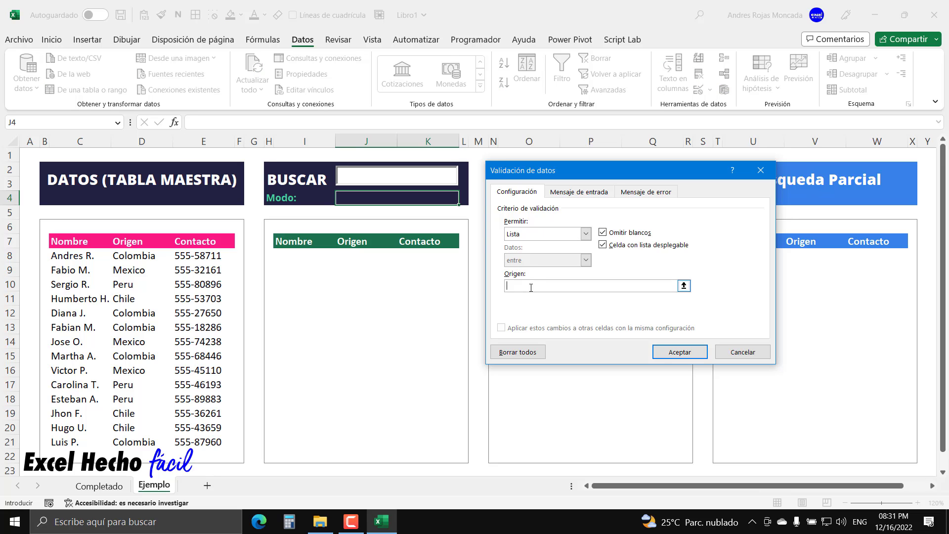
pyautogui.write('Exca')
pyautogui.press('BackSpace')
pyautogui.press('BackSpace')
pyautogui.write('acta,Parcial')
pyautogui.click(680, 352)
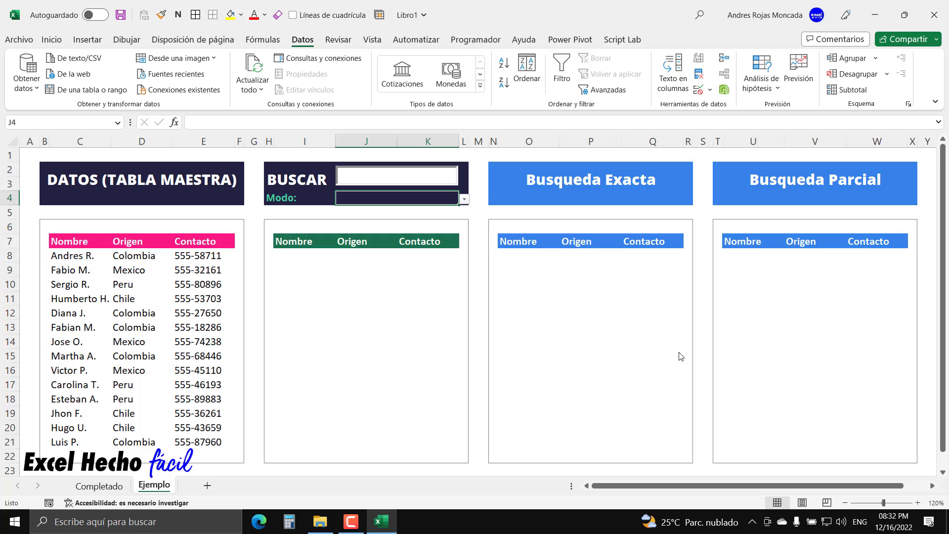
# Step: Set the search mode in J4 to Exacta and enter Colombia in the search text box
pyautogui.click(465, 199)
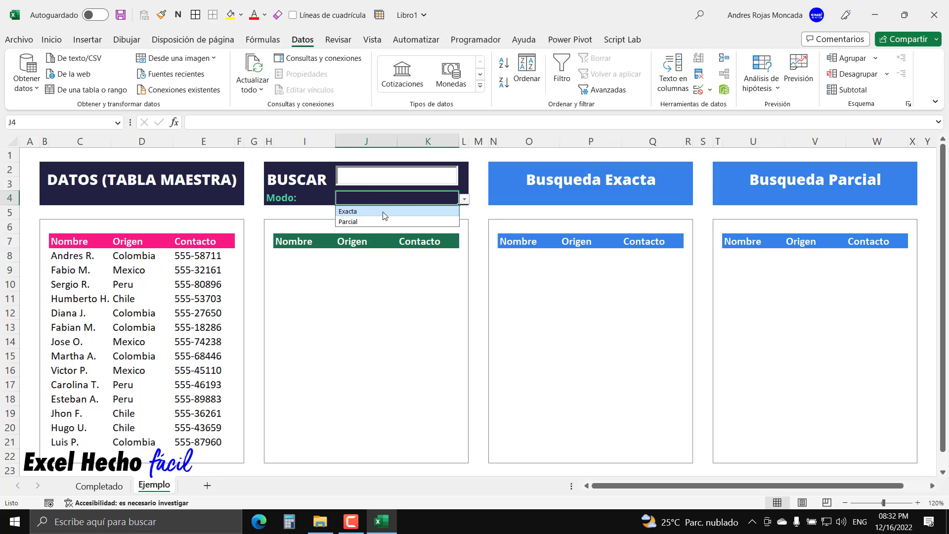
pyautogui.click(383, 211)
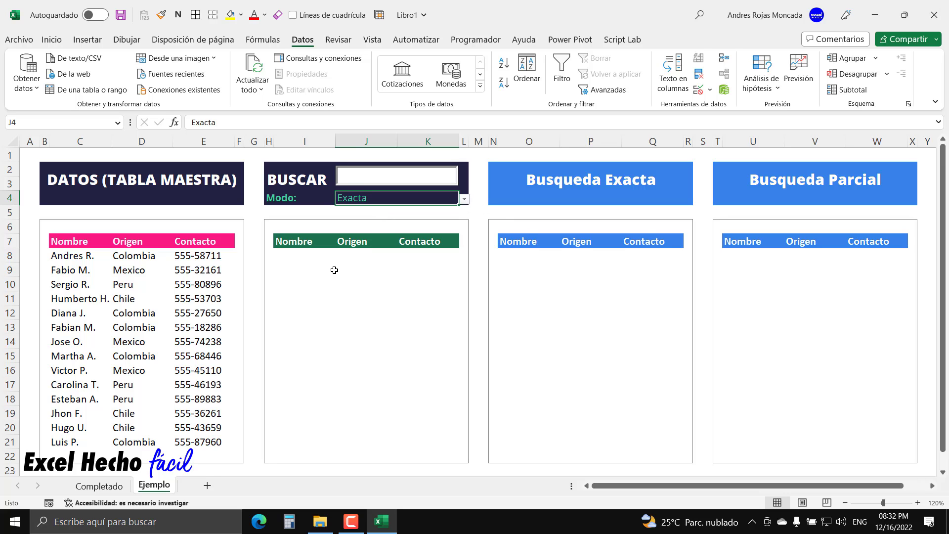
pyautogui.click(510, 255)
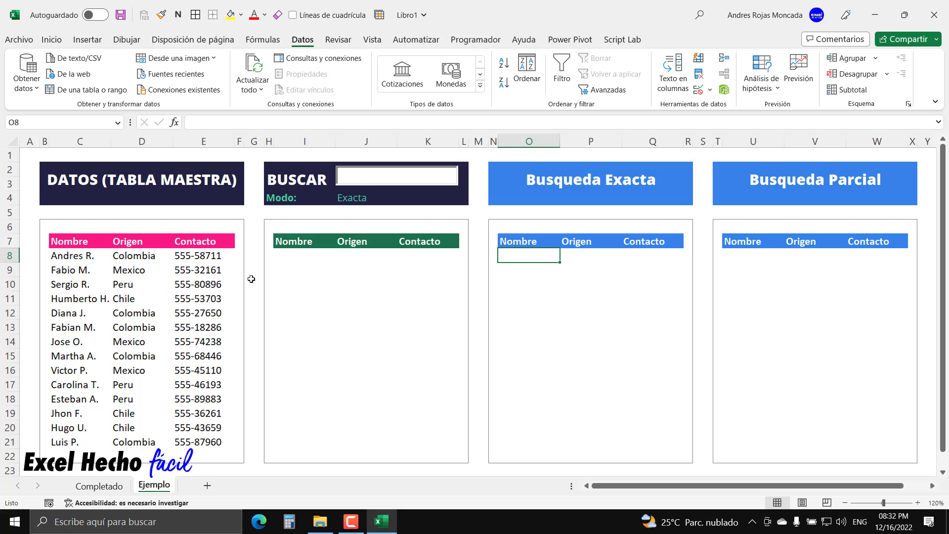
pyautogui.click(349, 176)
pyautogui.write('Co')
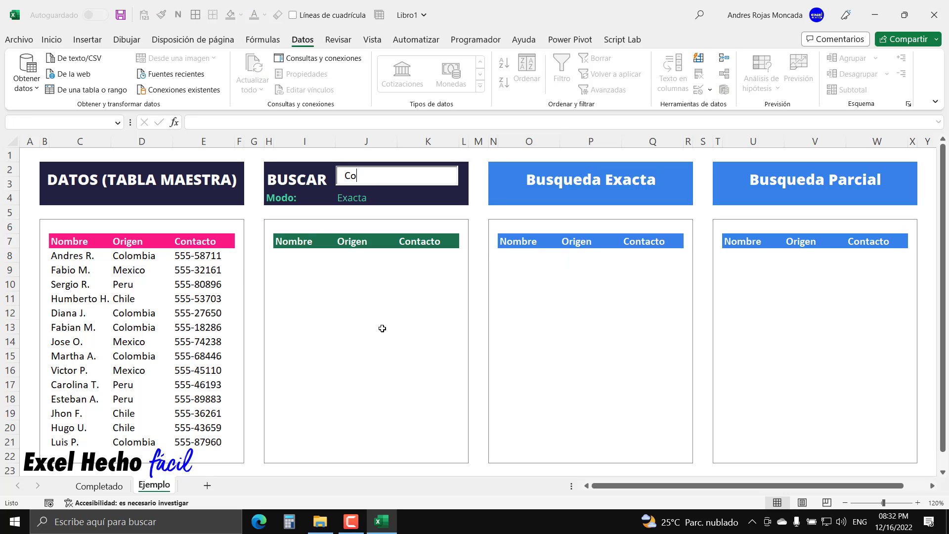
pyautogui.write('lombia')
# Step: Start a FILTRAR formula in cell O8 that filters C8:E21 with the condition D8:D21=J2
pyautogui.click(517, 255)
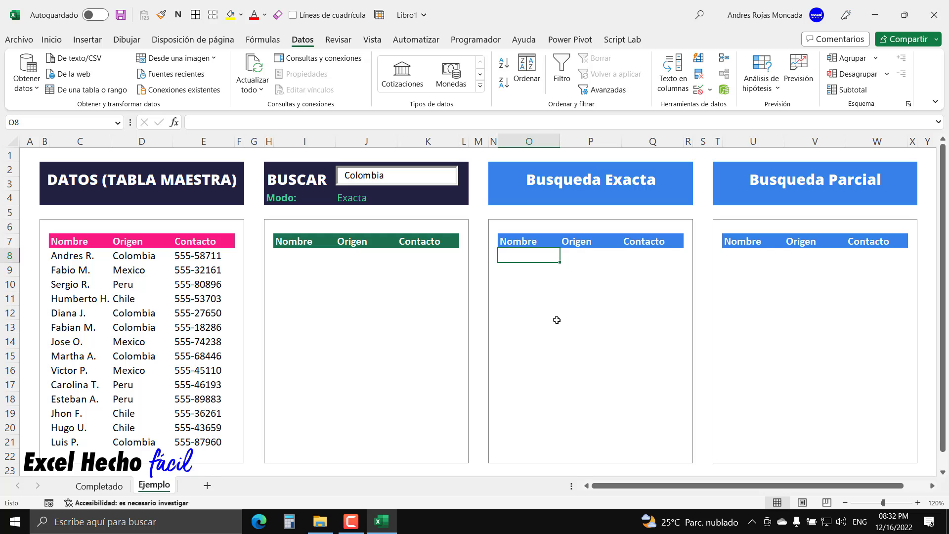
pyautogui.write('=FILTRAR(')
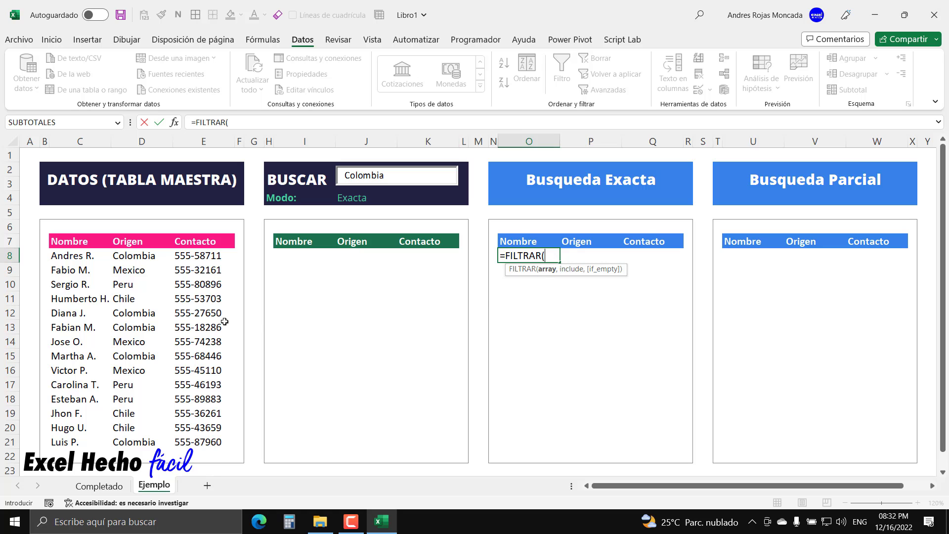
pyautogui.moveTo(81, 258); pyautogui.dragTo(194, 441)
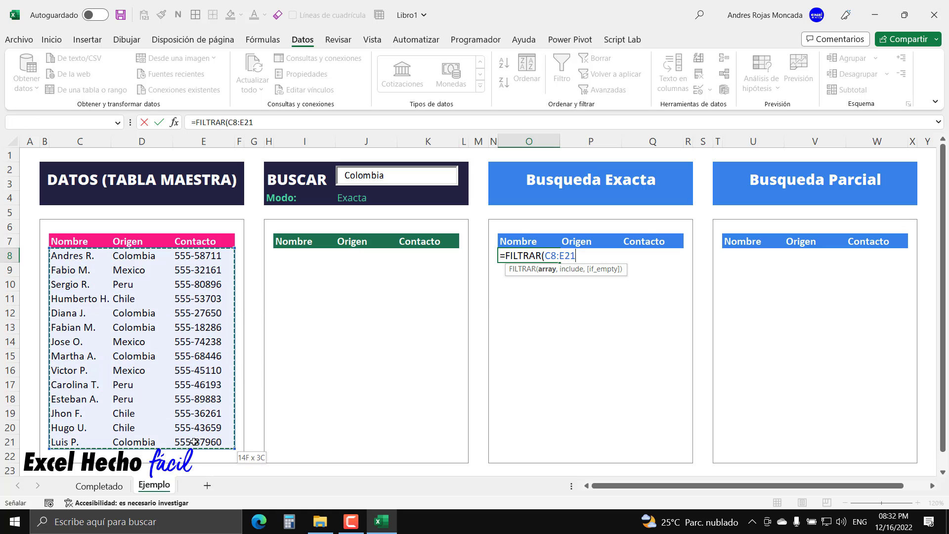
pyautogui.moveTo(614, 272); pyautogui.dragTo(611, 303)
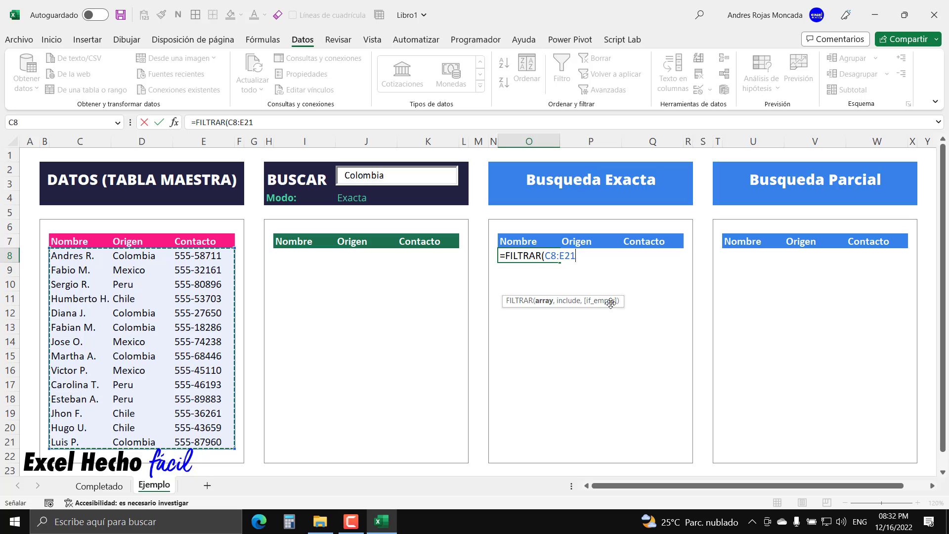
pyautogui.write(',')
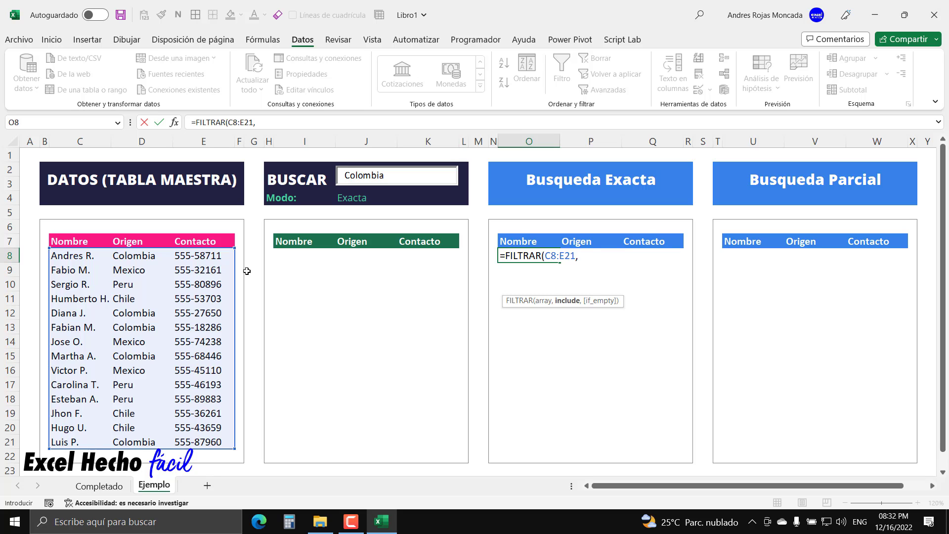
pyautogui.moveTo(151, 255); pyautogui.dragTo(141, 442)
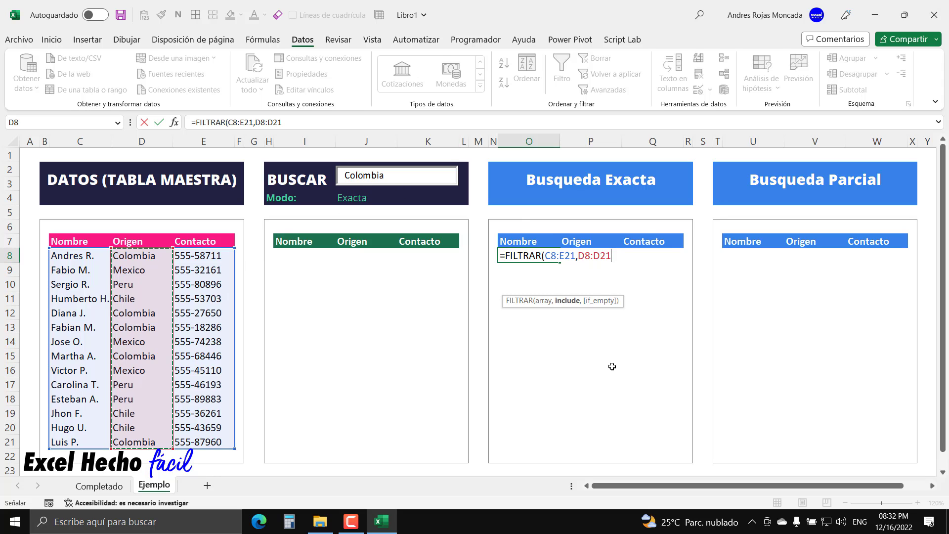
pyautogui.write('=')
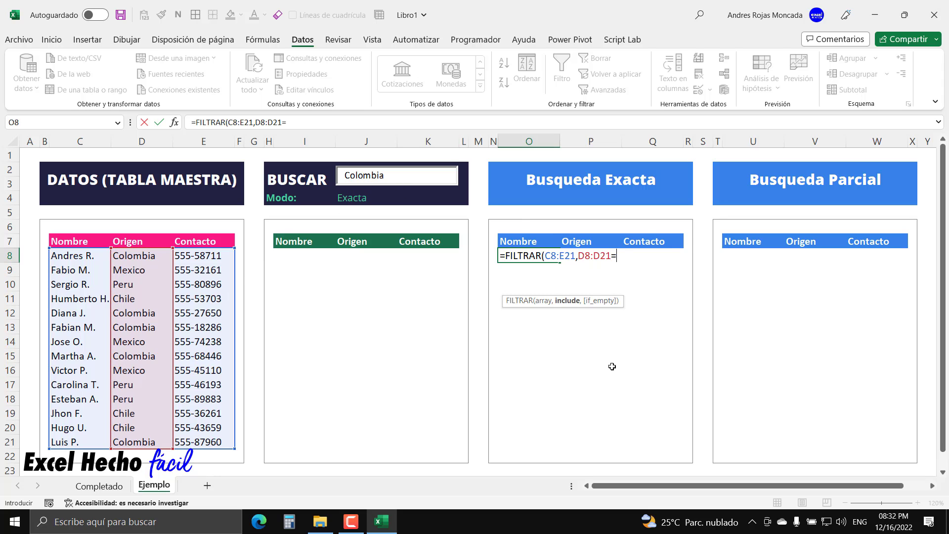
pyautogui.write('J2')
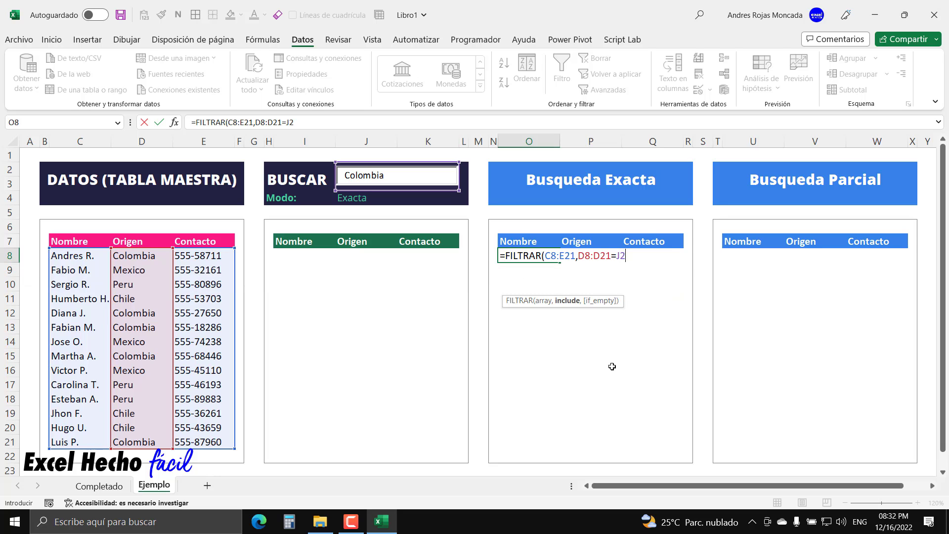
# Step: Begin the if_empty argument of the FILTRAR formula in O8 with SI(SECUENCIA(1,3) as its logical test
pyautogui.write(',')
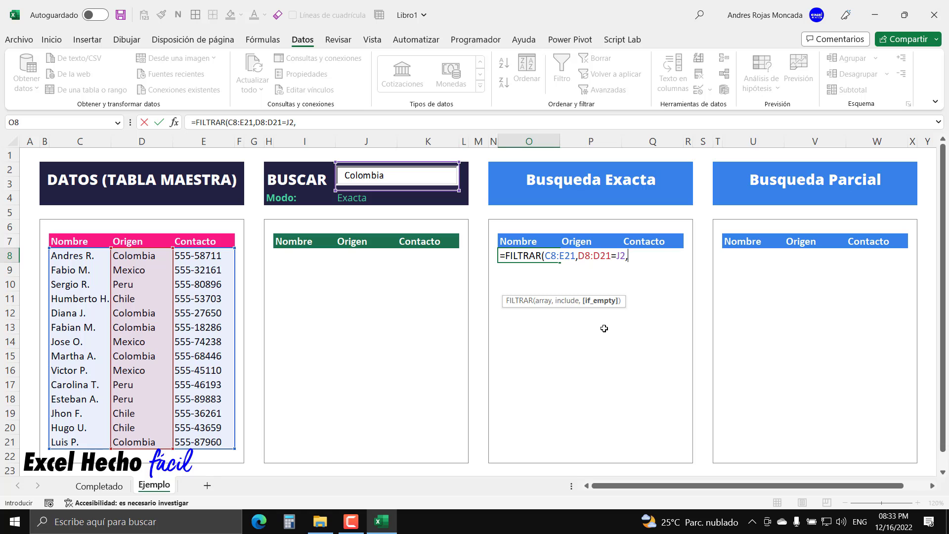
pyautogui.write('SECU')
pyautogui.press('Tab')
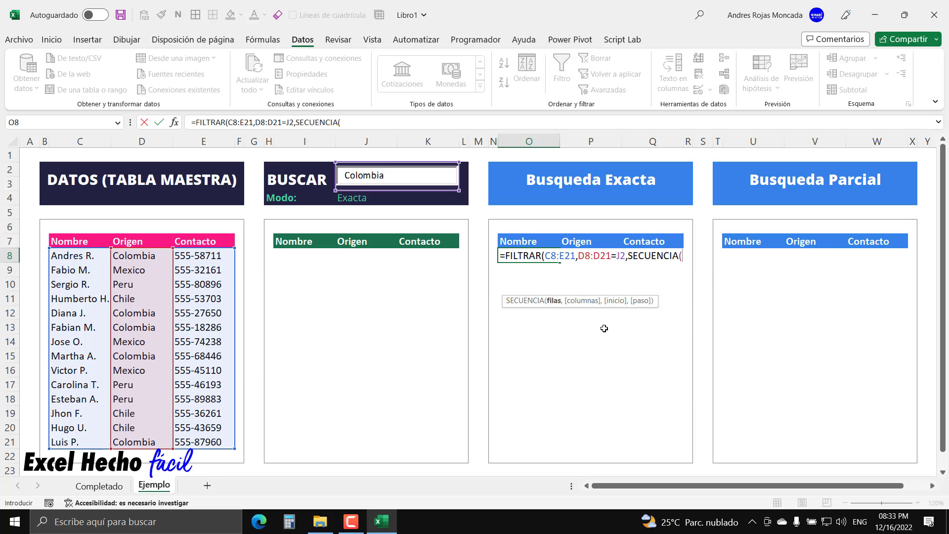
pyautogui.click(627, 256)
pyautogui.write('SI(')
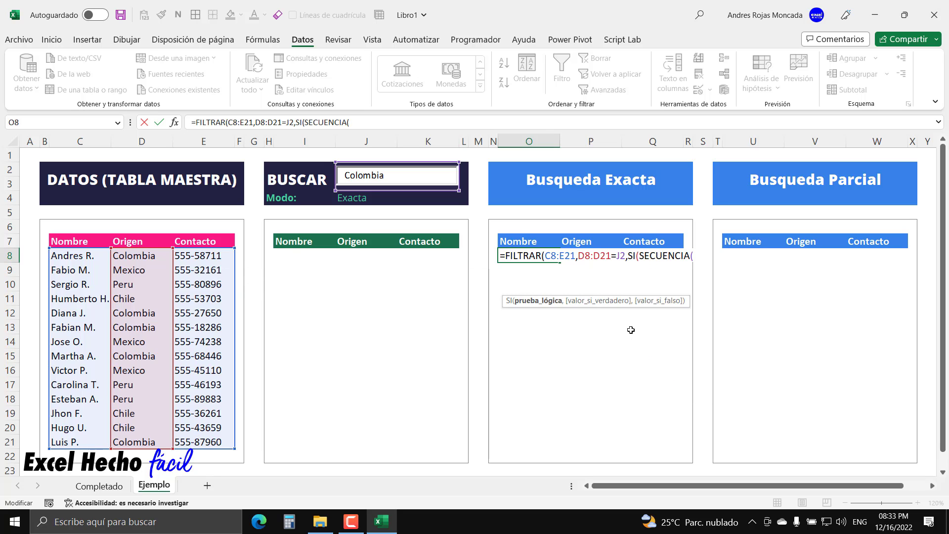
pyautogui.click(544, 301)
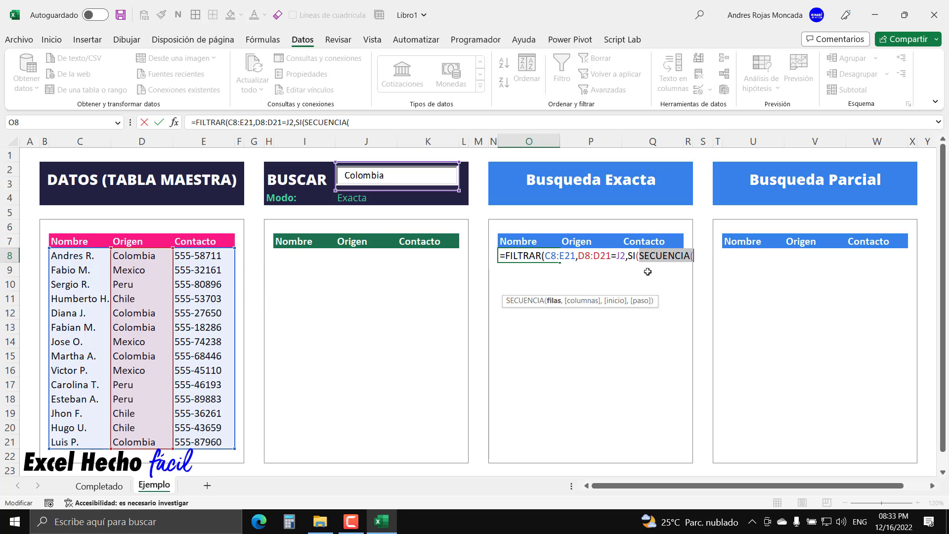
pyautogui.click(696, 257)
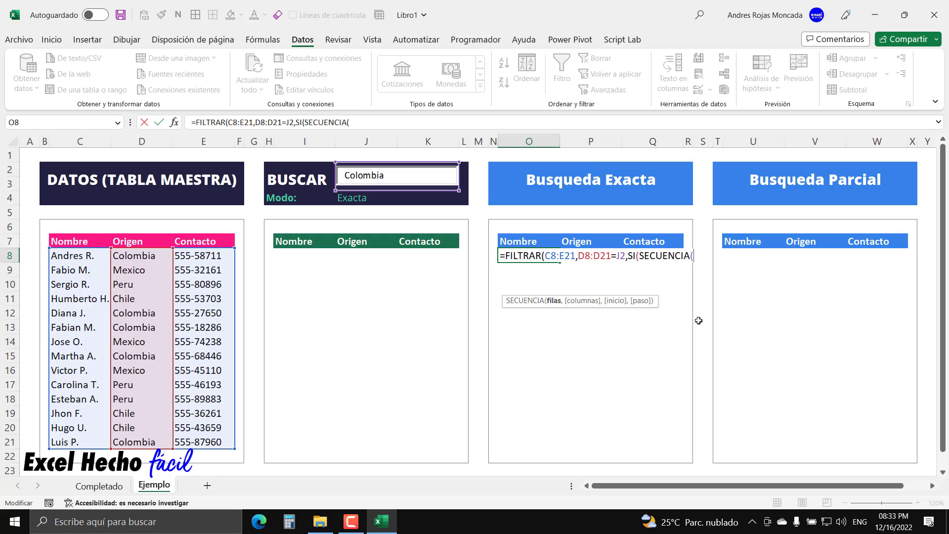
pyautogui.write('1,3)')
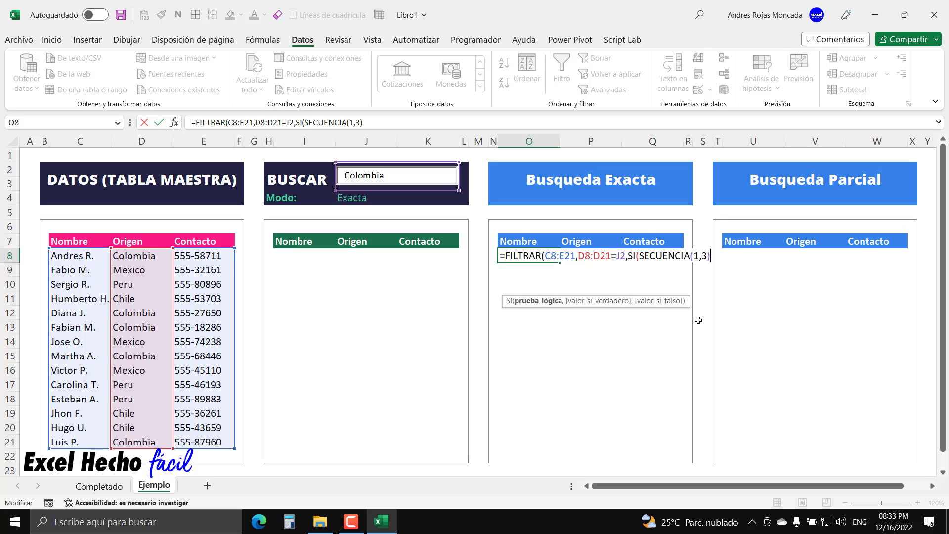
# Step: Evaluate SECUENCIA(1,3) inside the O8 formula to inspect its array, and restore the function text
pyautogui.click(559, 305)
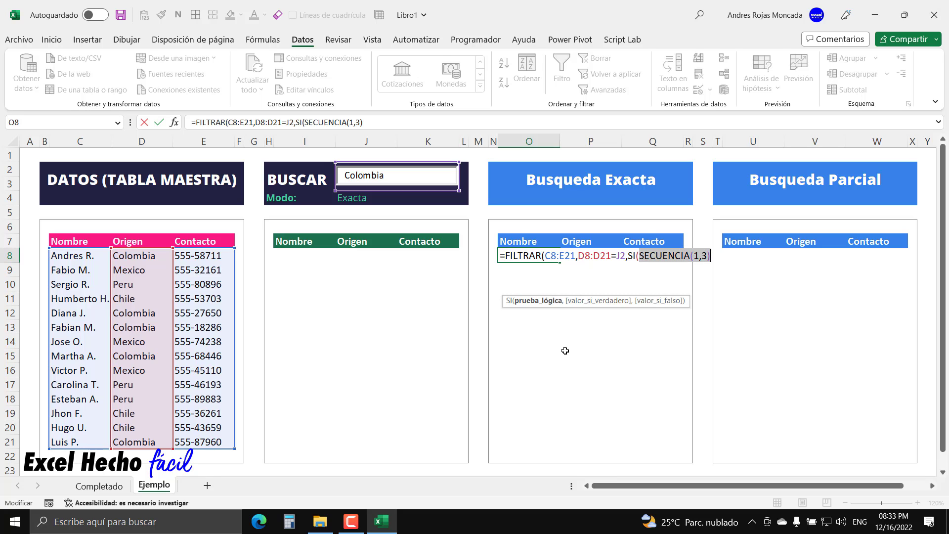
pyautogui.press('F9')
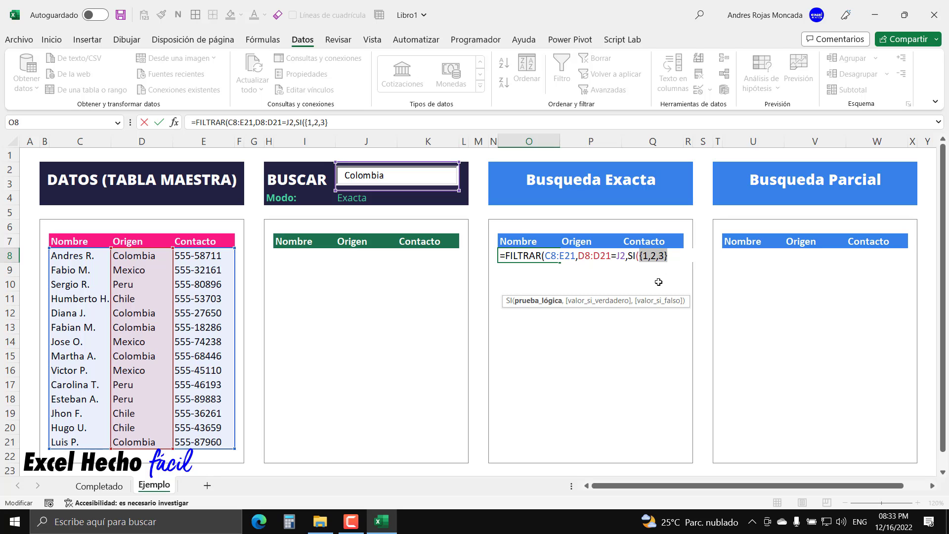
pyautogui.write('SECUENCIA(1,3')
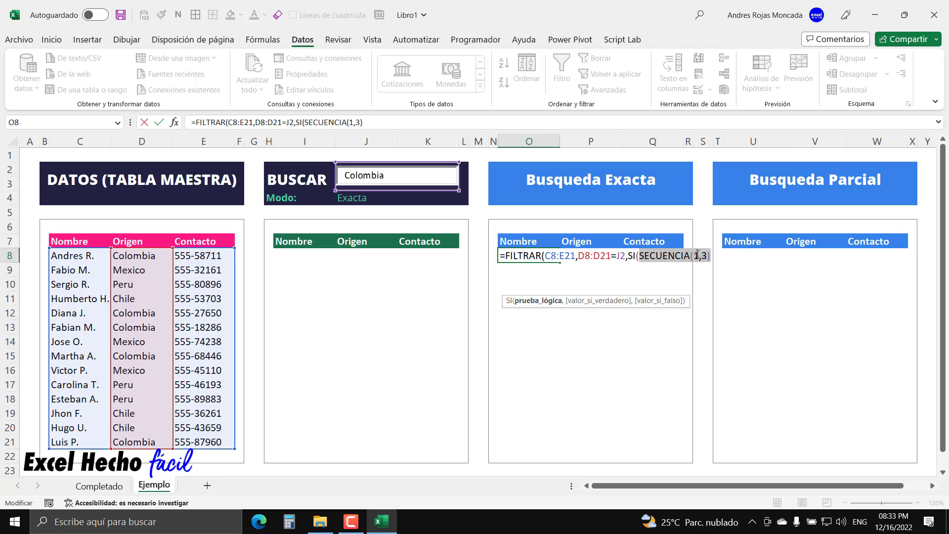
pyautogui.write(')')
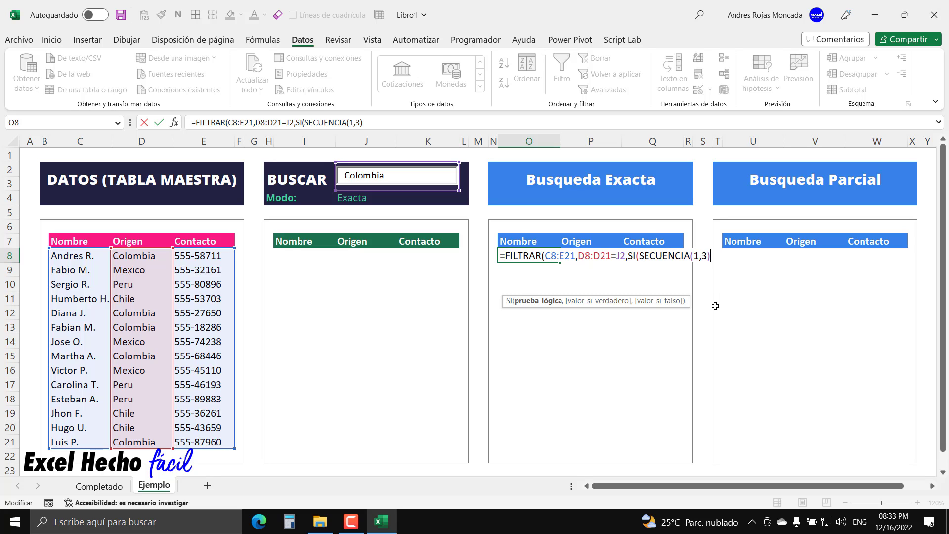
# Step: Complete the O8 formula with "Sin Datos." as the SI true value, close both functions and enter it
pyautogui.write(',"')
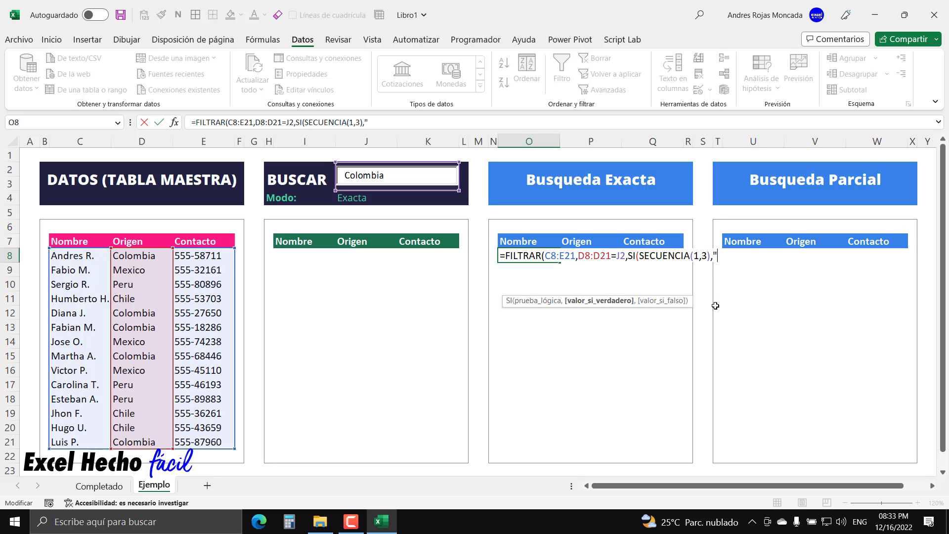
pyautogui.write('Sin Datos')
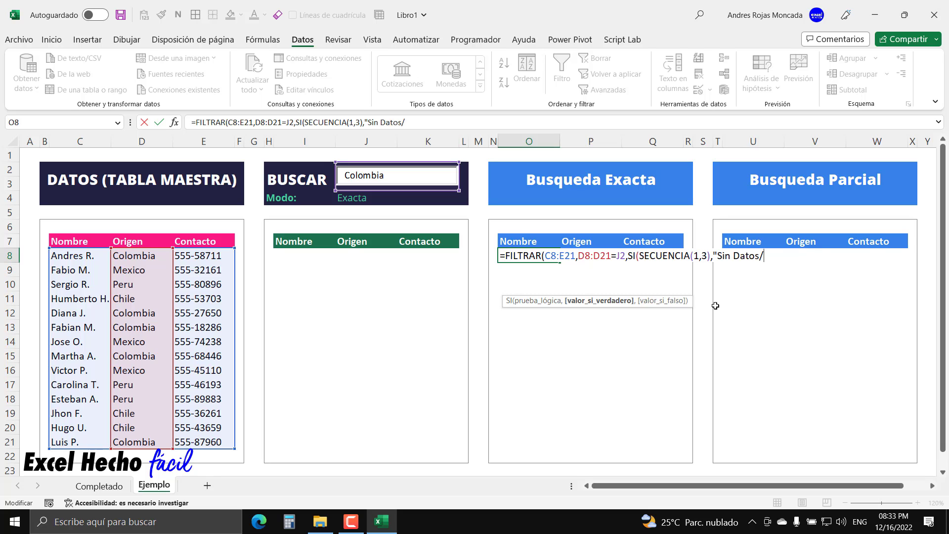
pyautogui.write('/')
pyautogui.press('BackSpace')
pyautogui.write('.")')
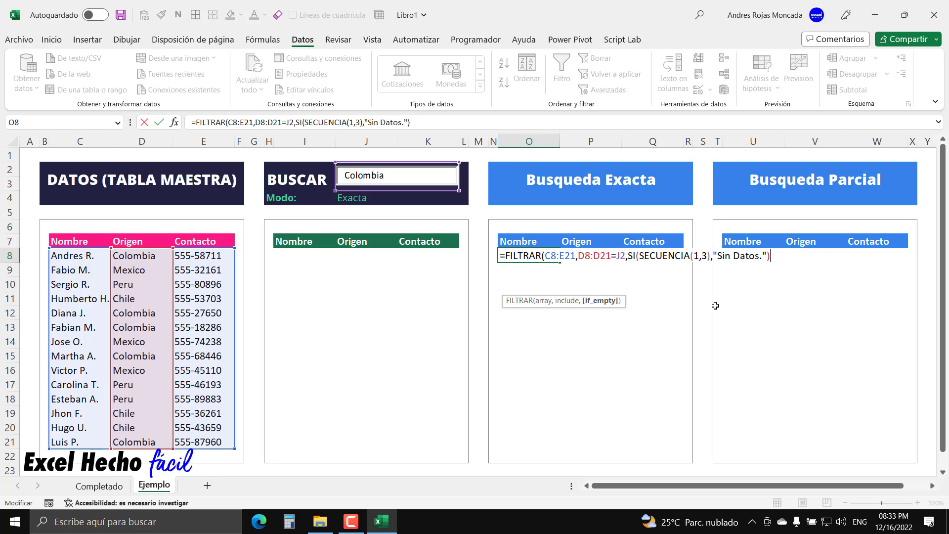
pyautogui.write(')')
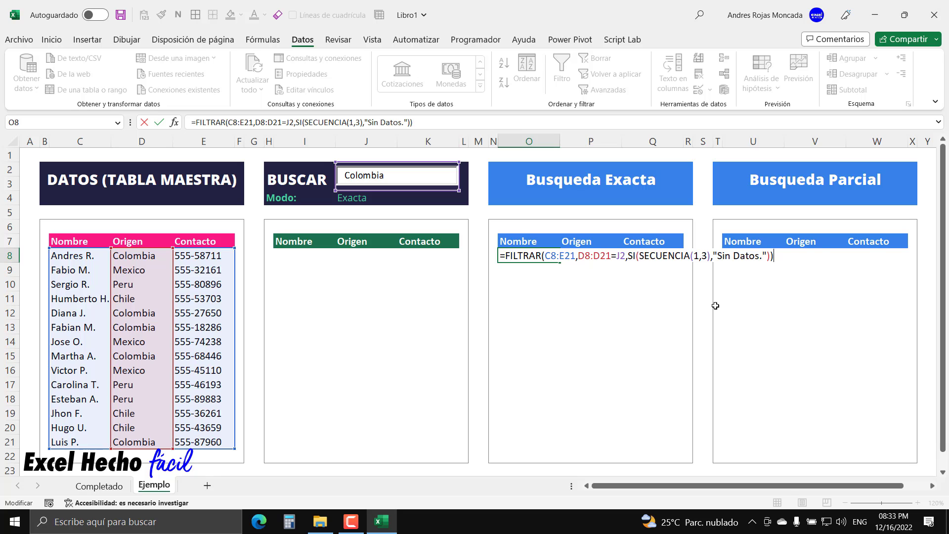
pyautogui.press('Return')
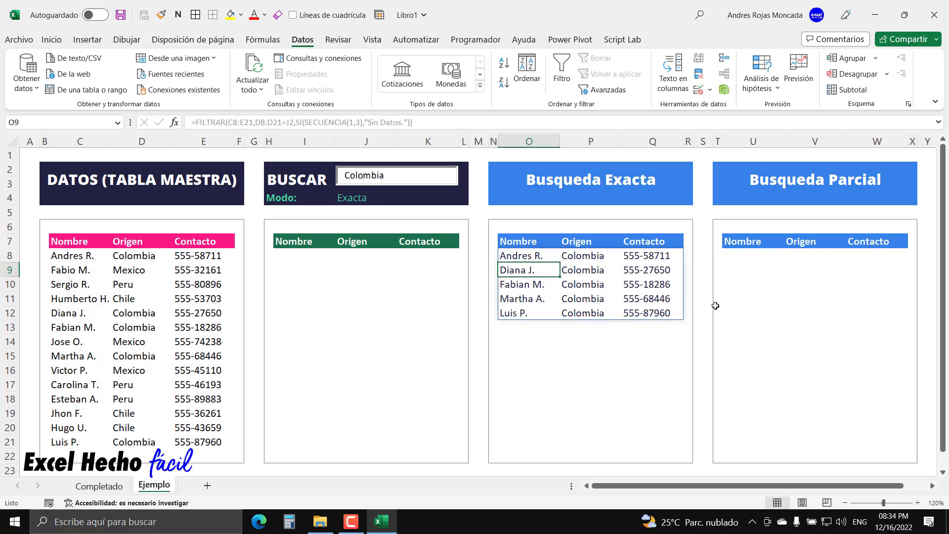
# Step: Test the exact search by shortening the search text to Colombi and replacing it with Chile
pyautogui.click(536, 258)
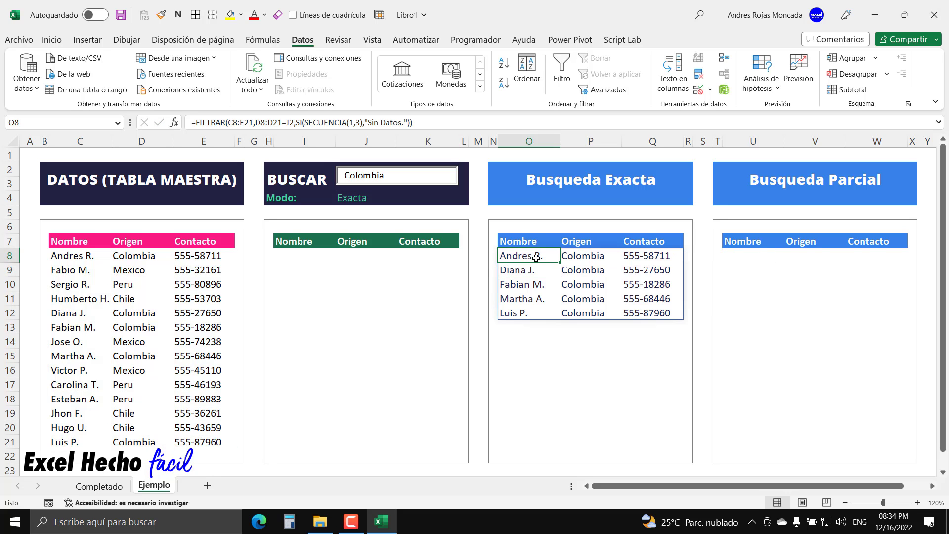
pyautogui.click(393, 175)
pyautogui.press('BackSpace')
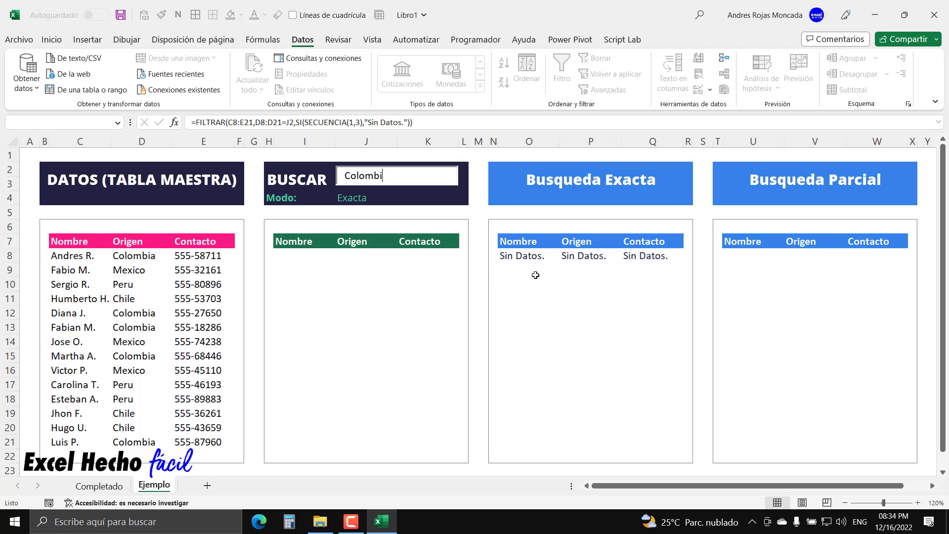
pyautogui.moveTo(386, 175); pyautogui.dragTo(315, 174)
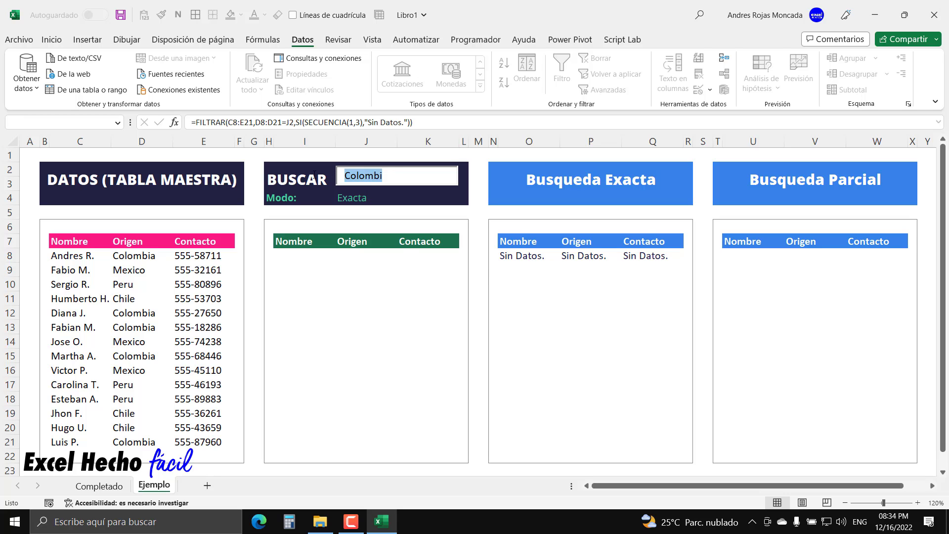
pyautogui.write('Chile')
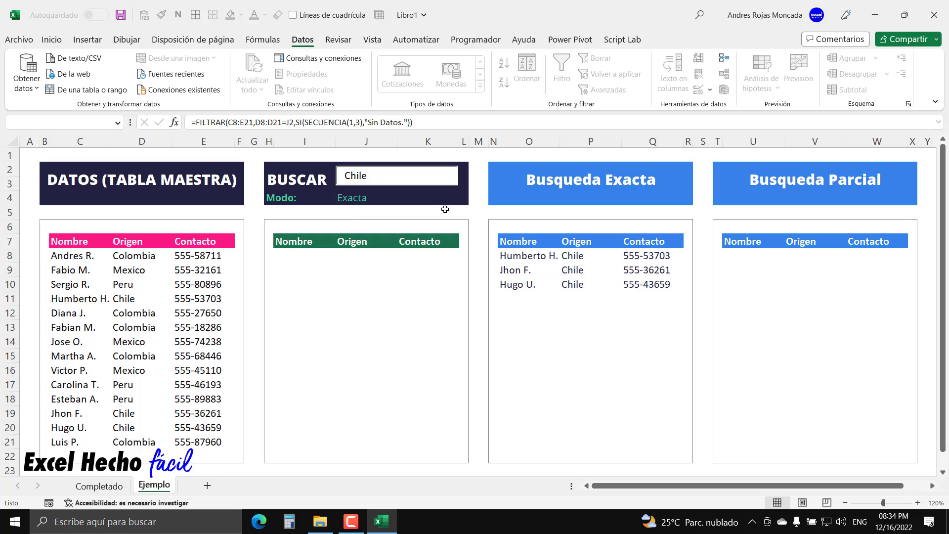
pyautogui.click(528, 259)
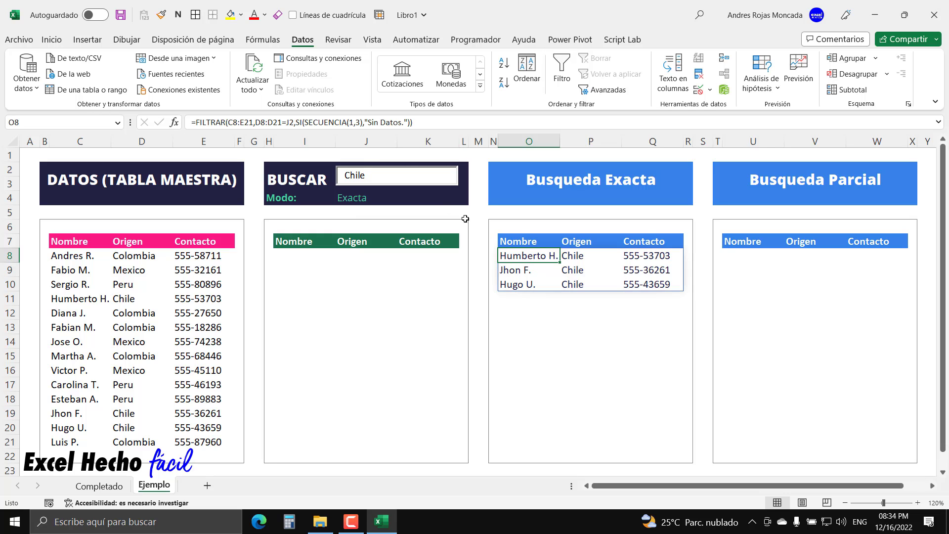
# Step: Set the search mode in J4 to Parcial
pyautogui.click(447, 199)
pyautogui.click(464, 199)
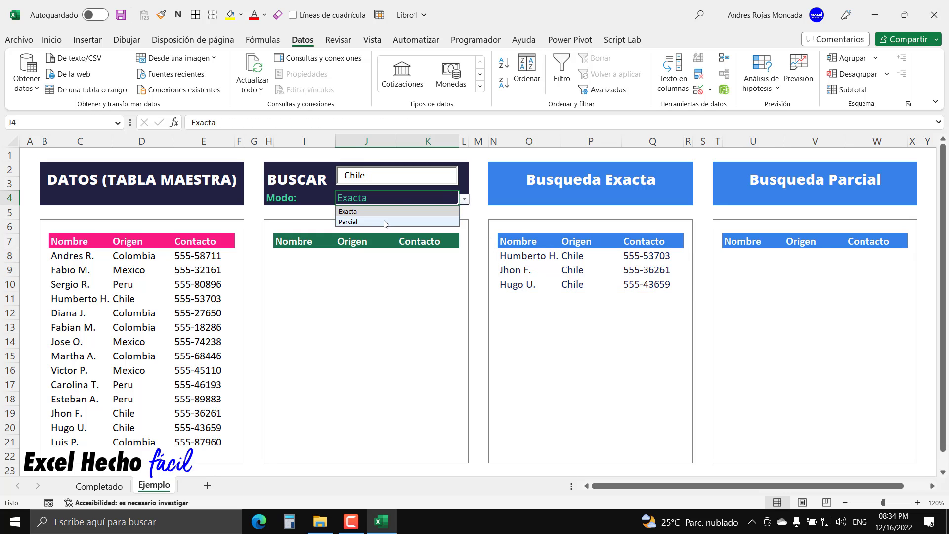
pyautogui.click(387, 222)
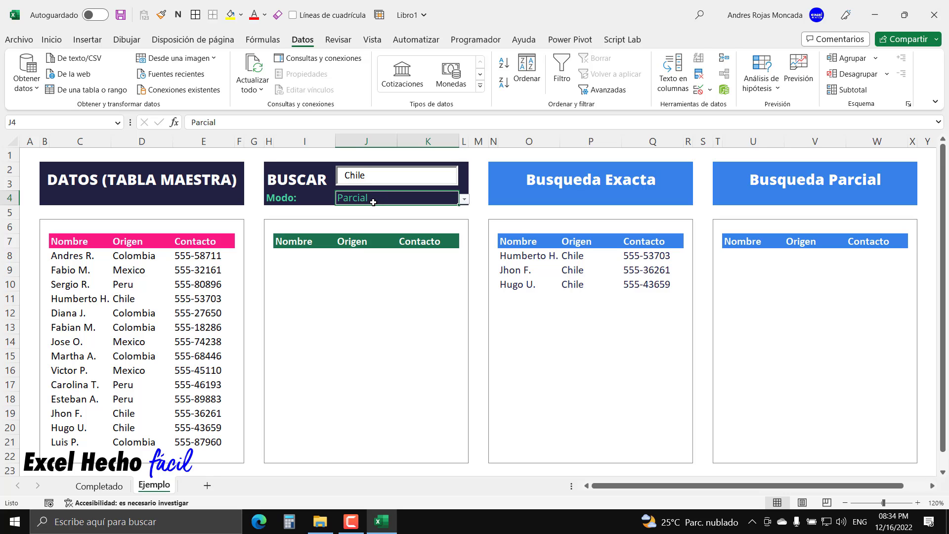
# Step: Start a FILTRAR formula in cell U8 with C8:E21 as its array, moving the function hint clear of the formula
pyautogui.click(727, 256)
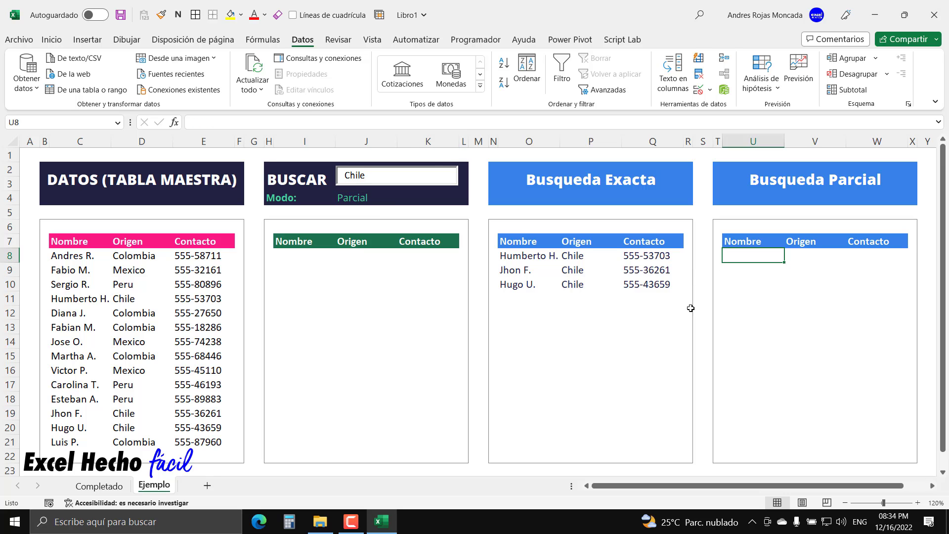
pyautogui.write('=fil')
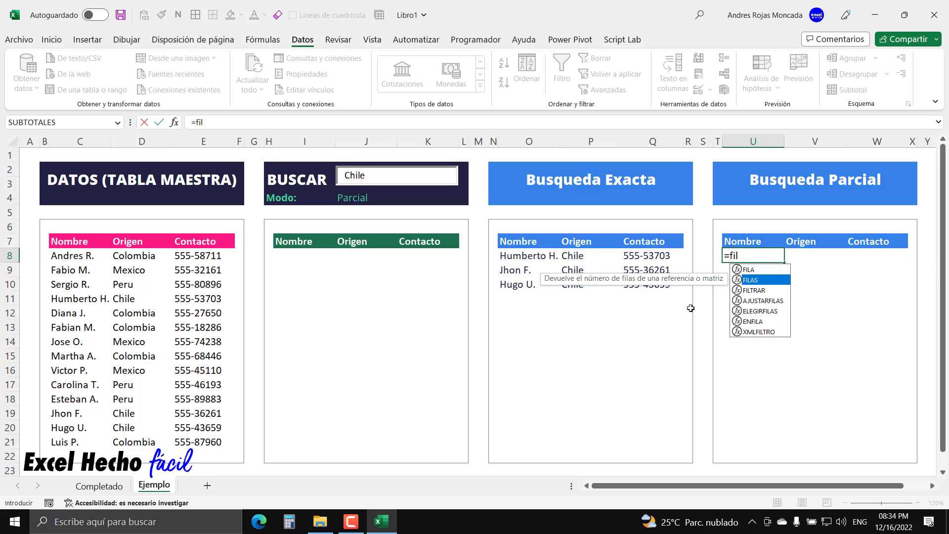
pyautogui.press('Down')
pyautogui.press('Tab')
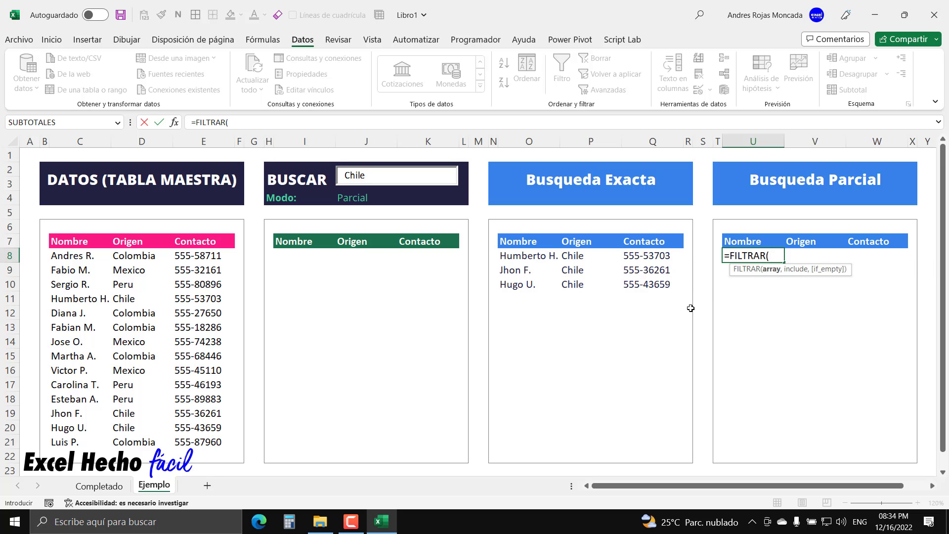
pyautogui.moveTo(74, 255); pyautogui.dragTo(213, 443)
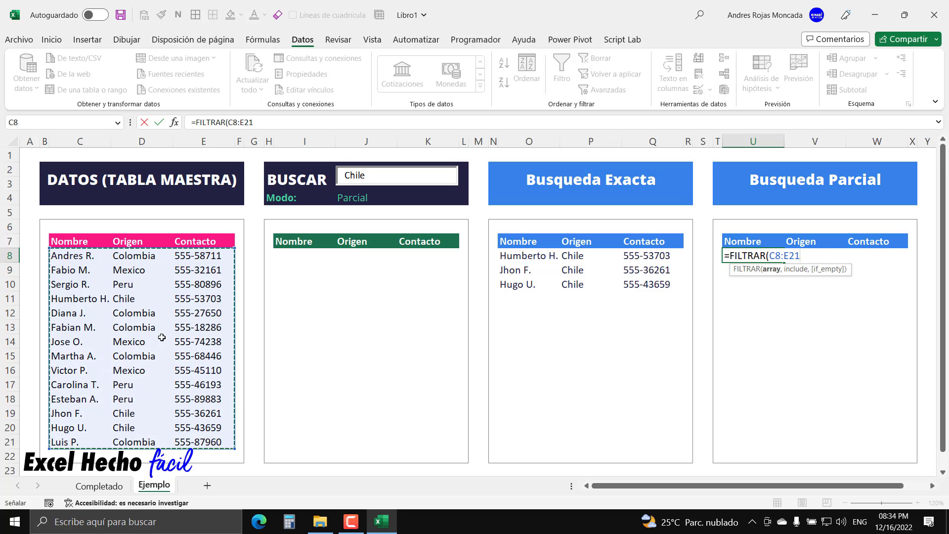
pyautogui.write(',')
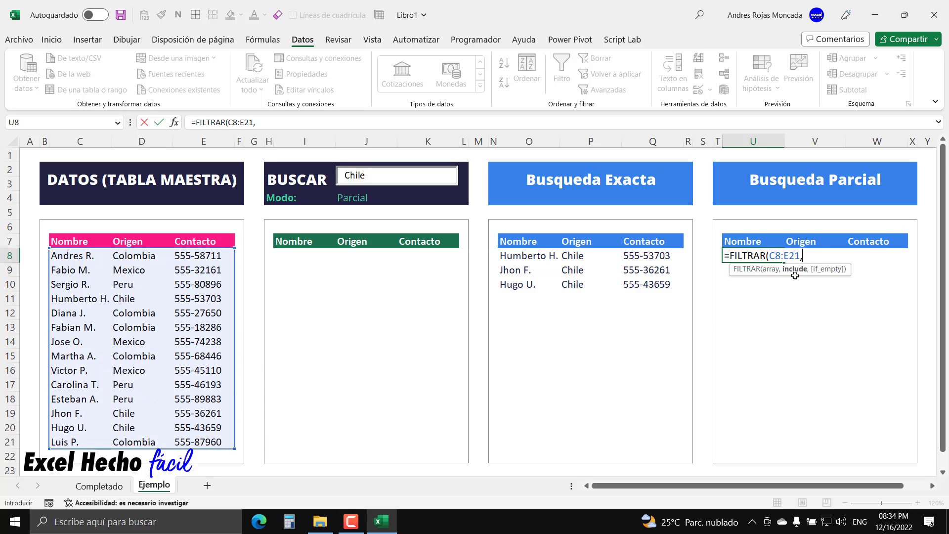
pyautogui.moveTo(828, 274); pyautogui.dragTo(826, 340)
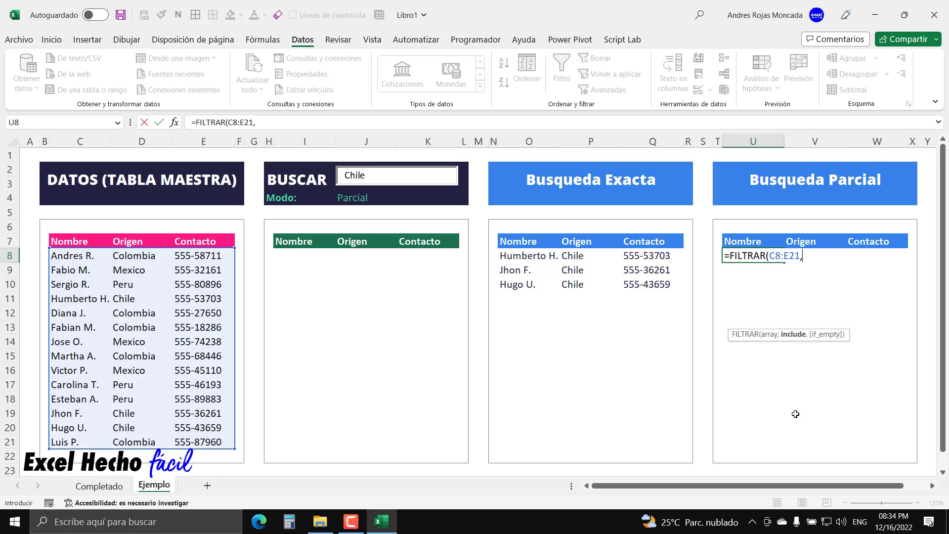
# Step: Add HALLAR(J2,D8:D21) as the include argument of the FILTRAR formula in U8
pyautogui.write('HALLAR(')
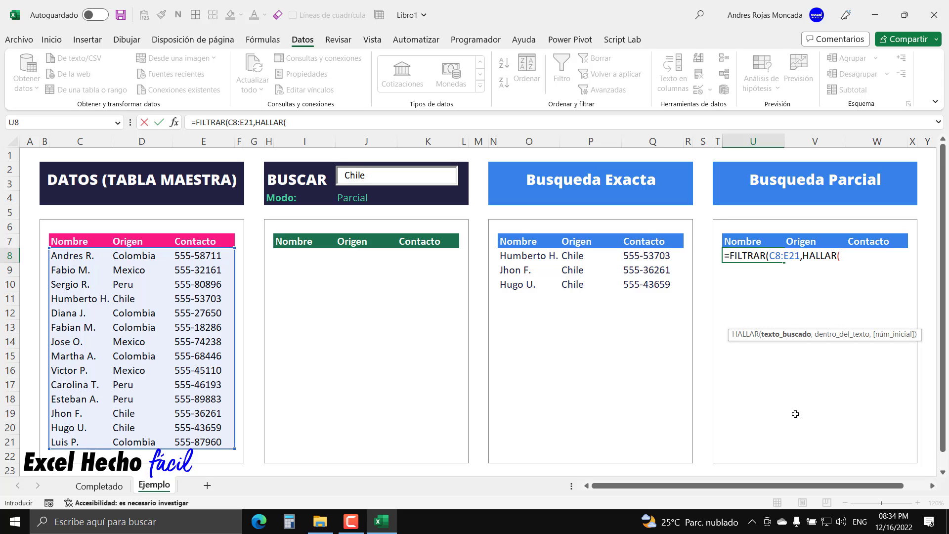
pyautogui.write('J2')
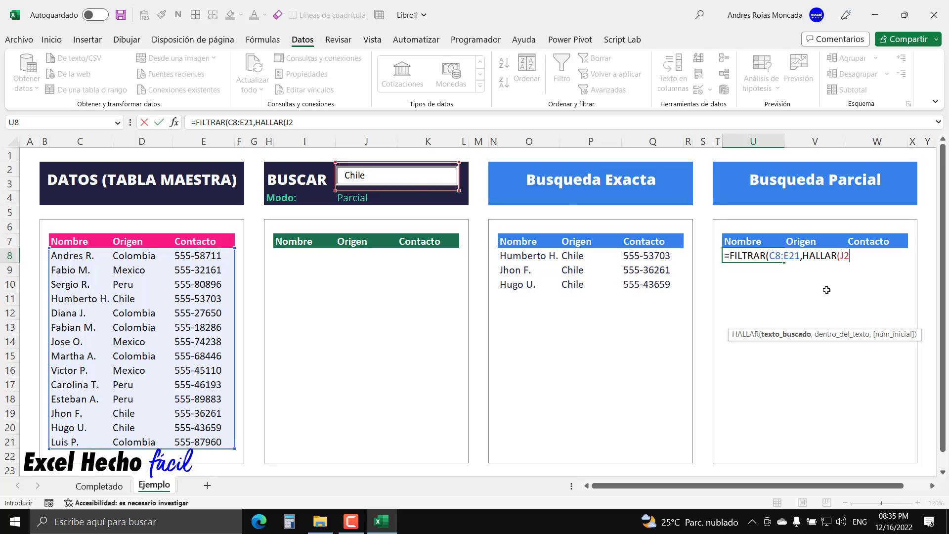
pyautogui.write(',')
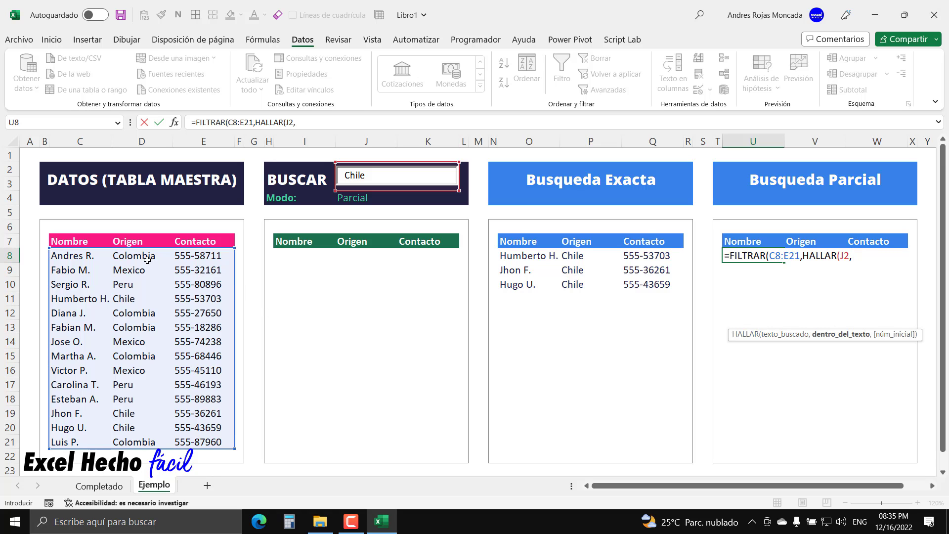
pyautogui.moveTo(147, 260); pyautogui.dragTo(145, 438)
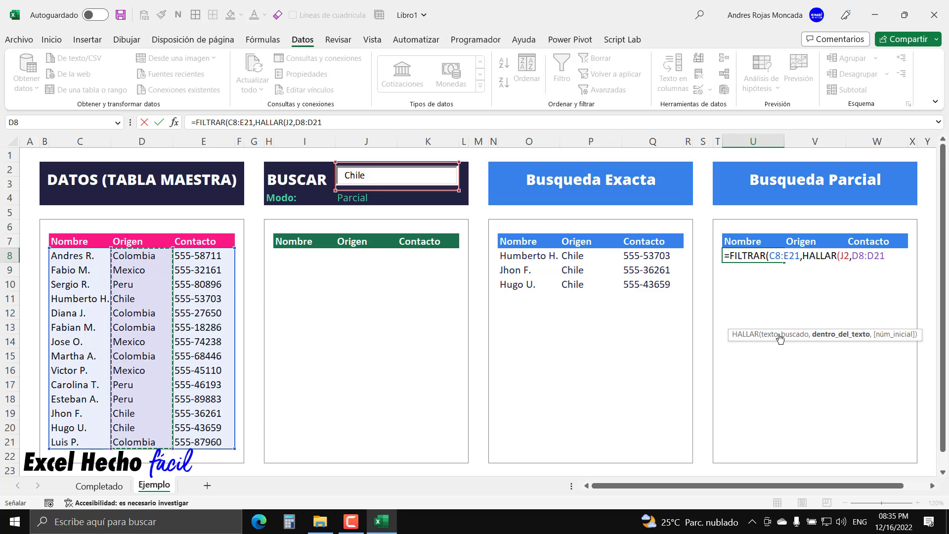
pyautogui.write(')')
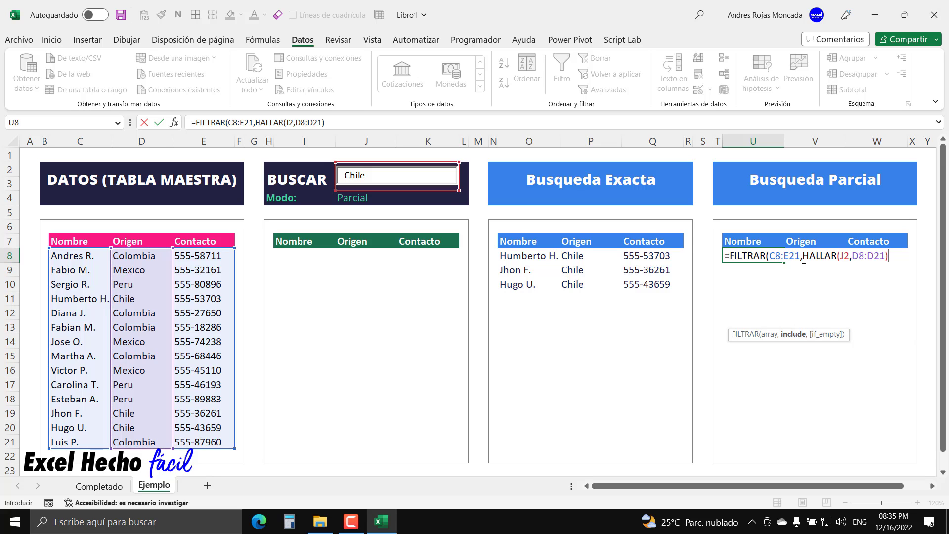
# Step: Evaluate the HALLAR part of the U8 formula to inspect its array, and restore the function text
pyautogui.moveTo(803, 257); pyautogui.dragTo(889, 255)
pyautogui.press('F9')
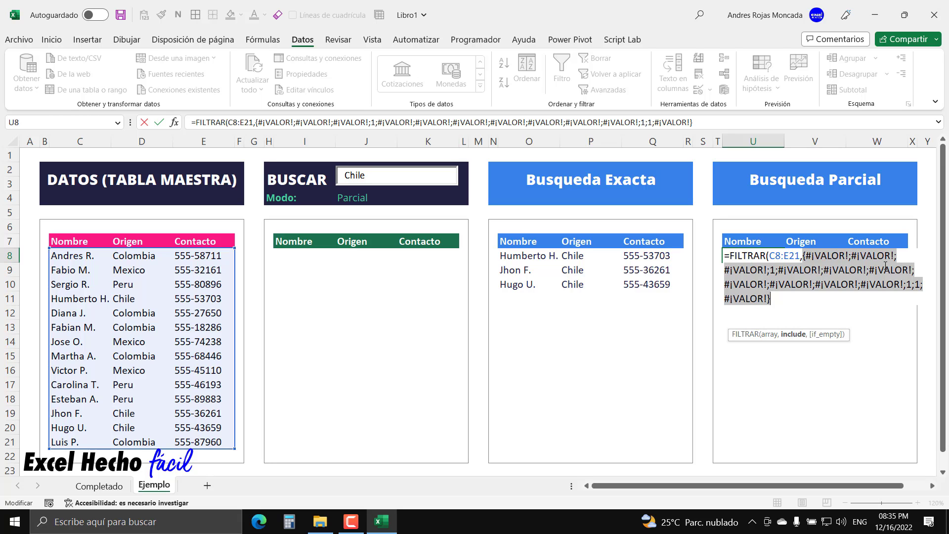
pyautogui.hotkey('ctrl', 'z')
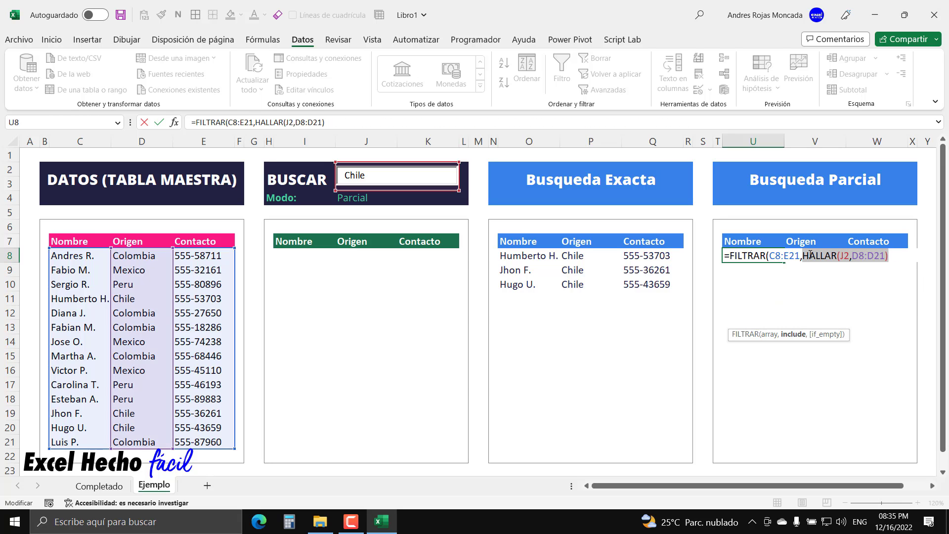
# Step: Wrap the HALLAR(J2,D8:D21) argument of the U8 formula in ESNUMERO
pyautogui.click(804, 256)
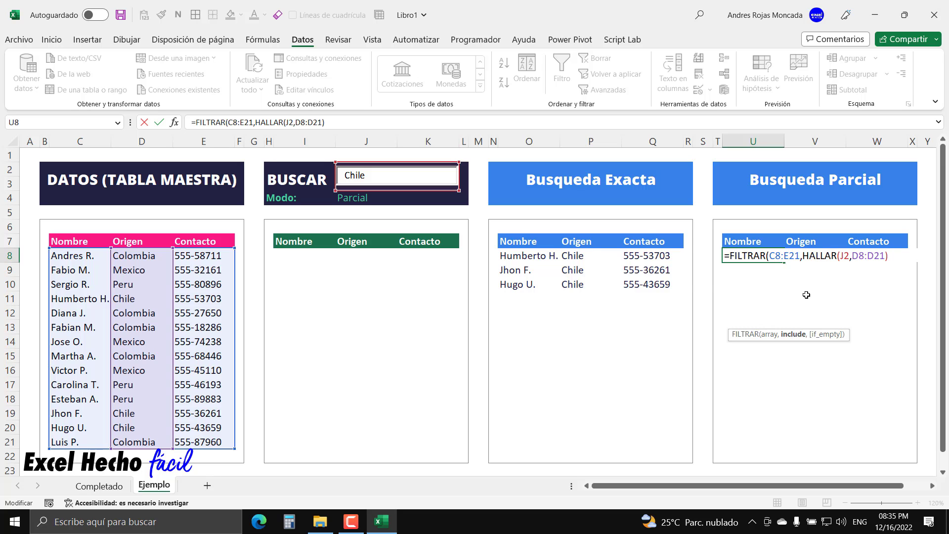
pyautogui.write('ESNUMERO(')
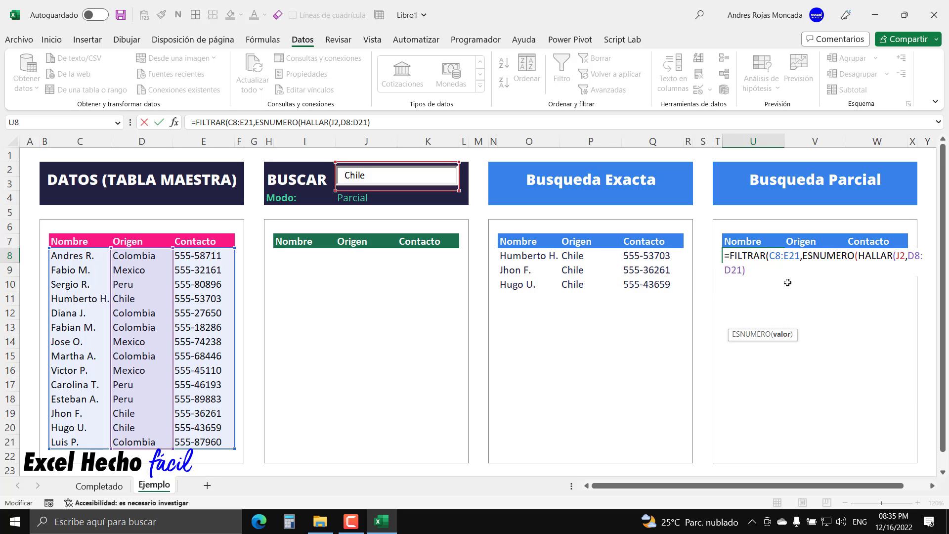
pyautogui.write(')')
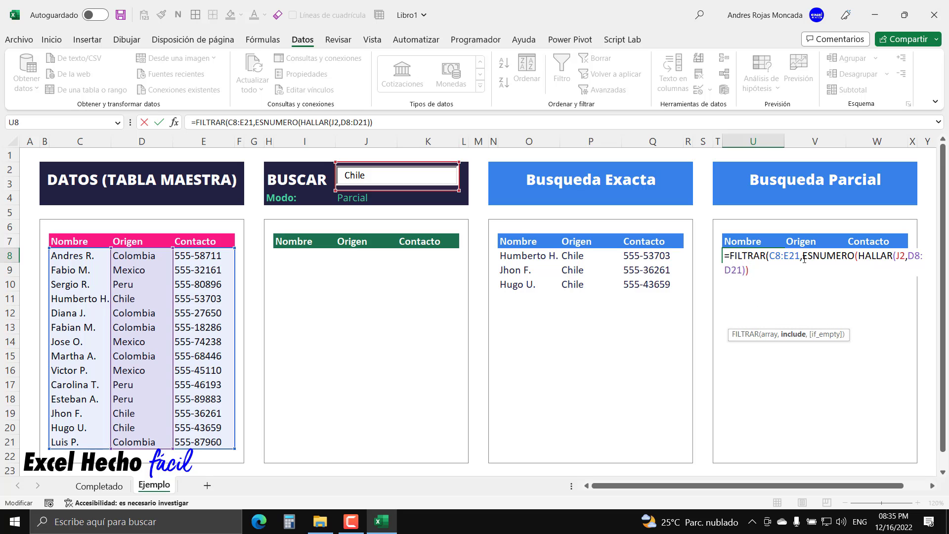
# Step: Evaluate the ESNUMERO part of the U8 formula to inspect its array, and restore the function text
pyautogui.moveTo(804, 259); pyautogui.dragTo(809, 280)
pyautogui.press('F9')
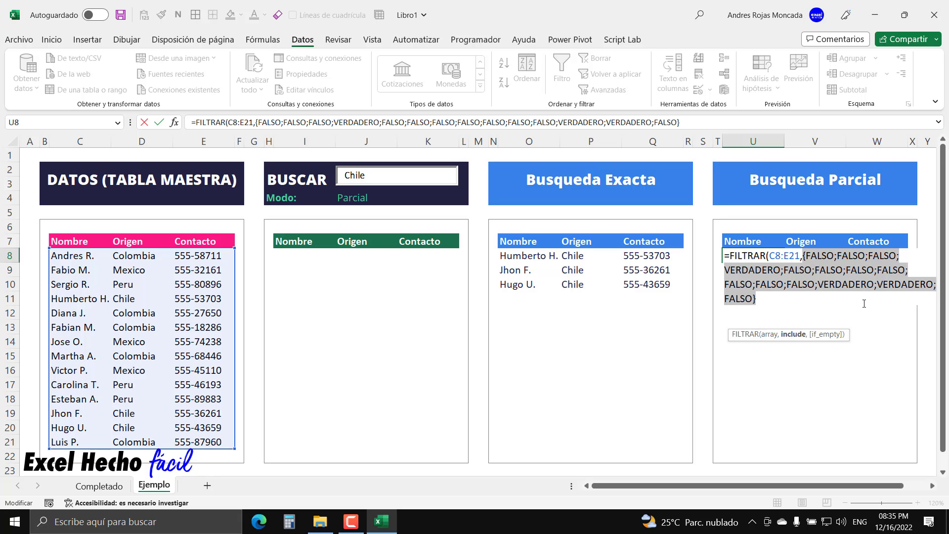
pyautogui.hotkey('ctrl', 'z')
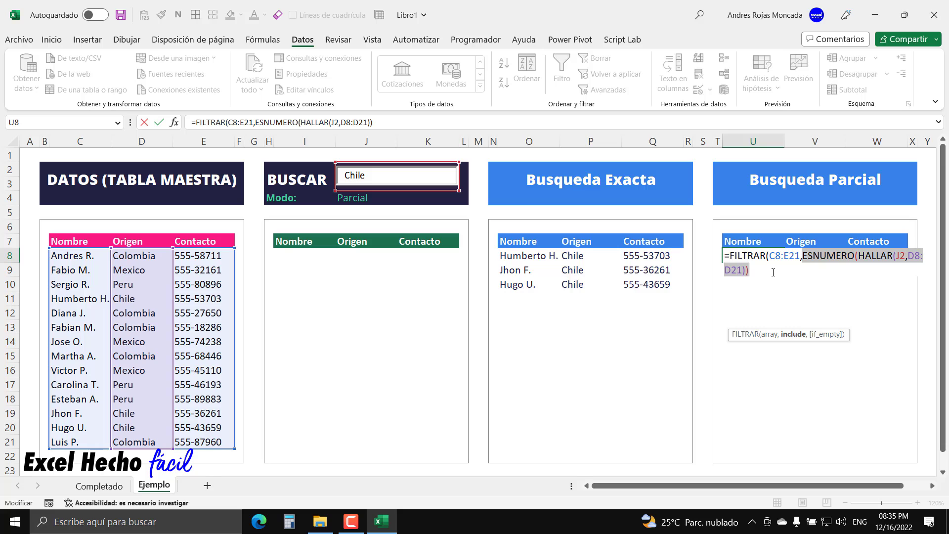
# Step: Add SI(SECUENCIA(1,3),"Sin Datos.") as the if_empty argument of the FILTRAR formula in U8 and commit the formula
pyautogui.click(773, 272)
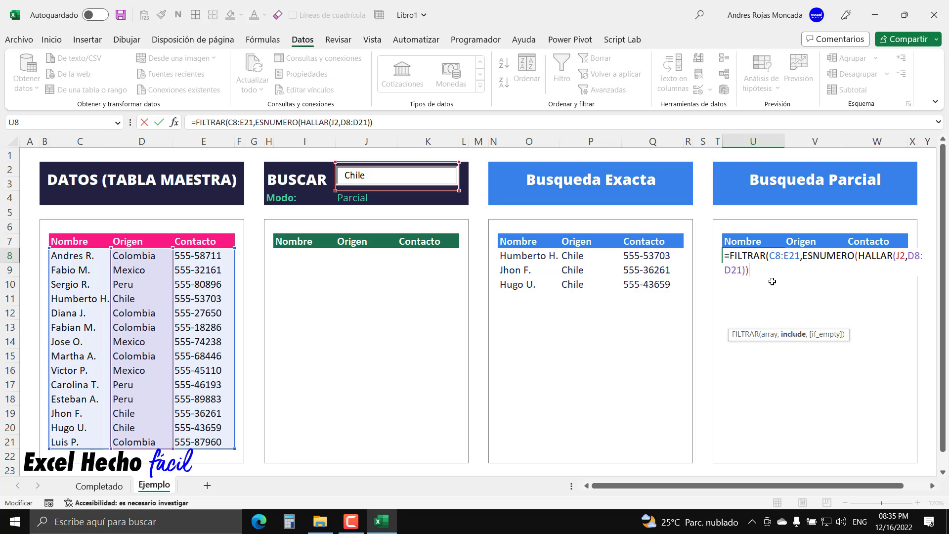
pyautogui.write(',SI(')
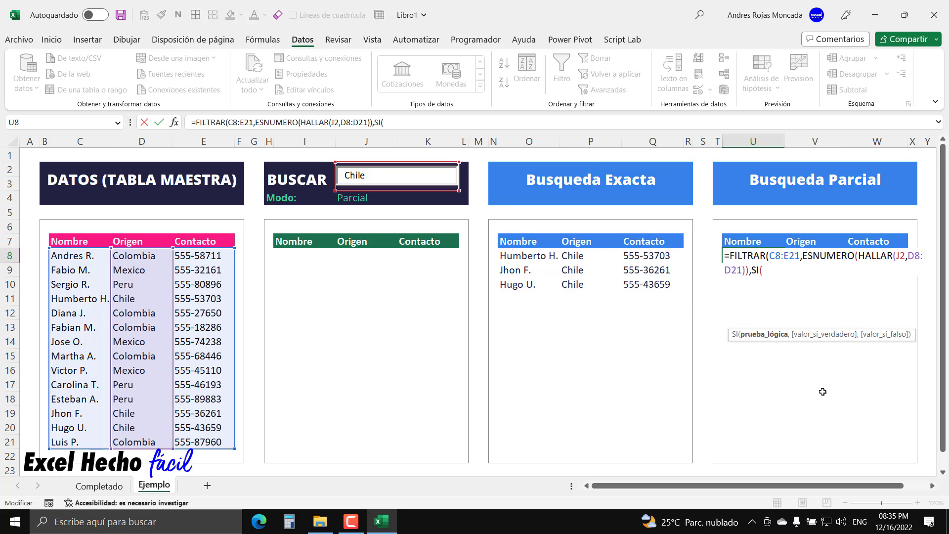
pyautogui.write('secu')
pyautogui.press('Tab')
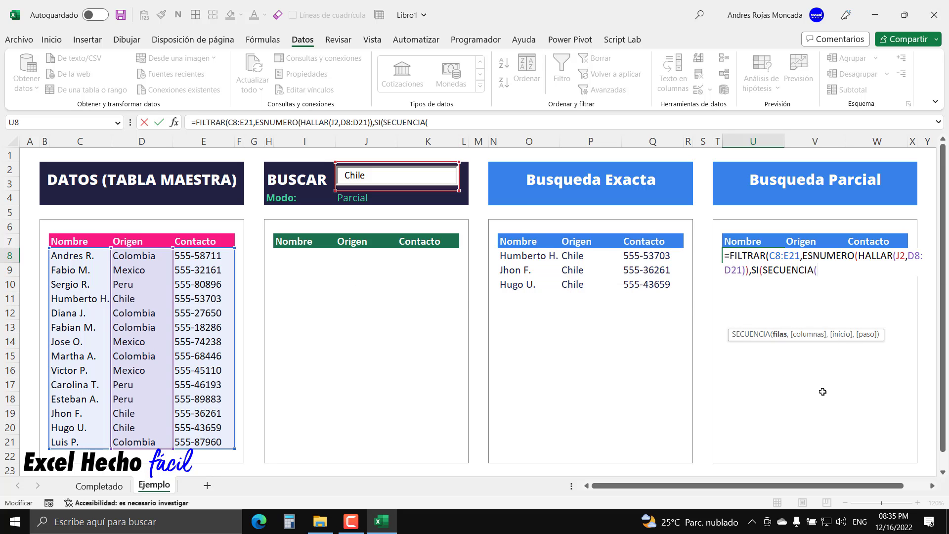
pyautogui.write('1,3')
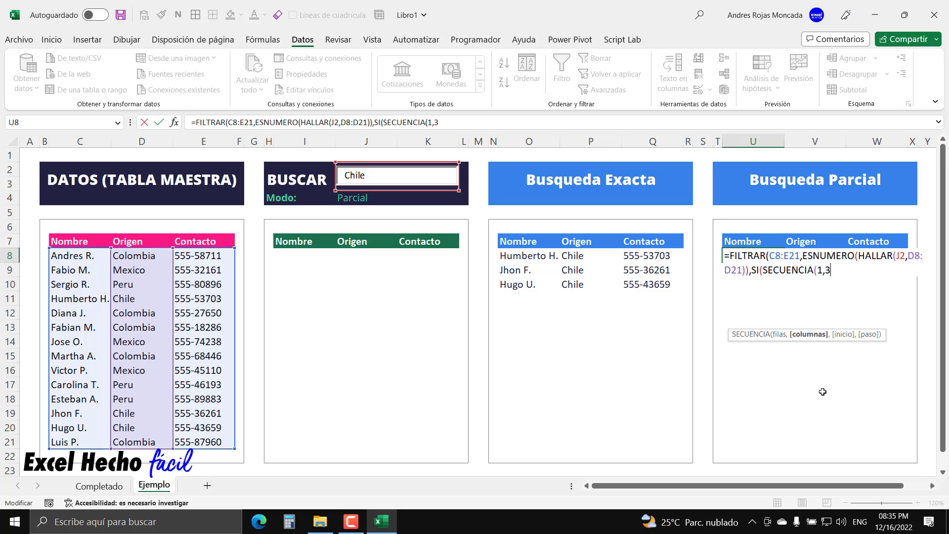
pyautogui.write('),')
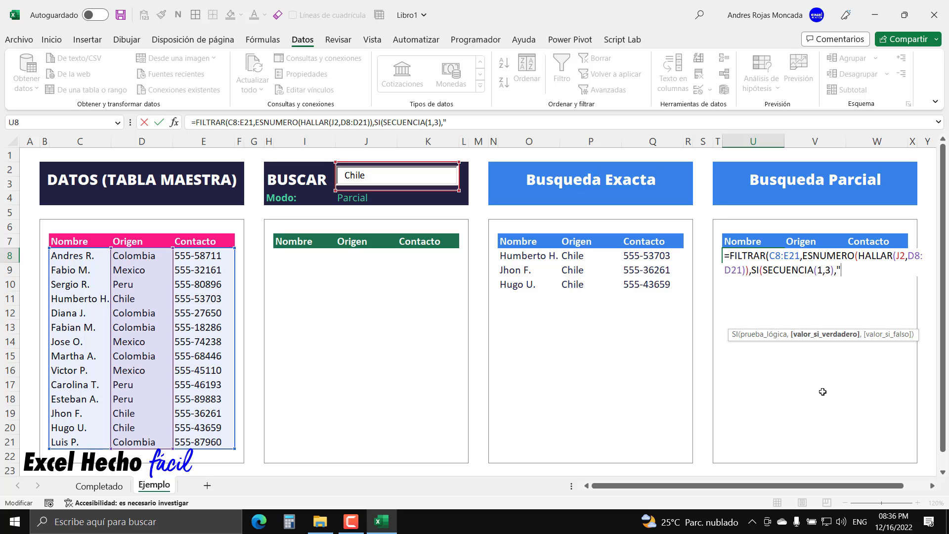
pyautogui.write('Sin Datos.")')
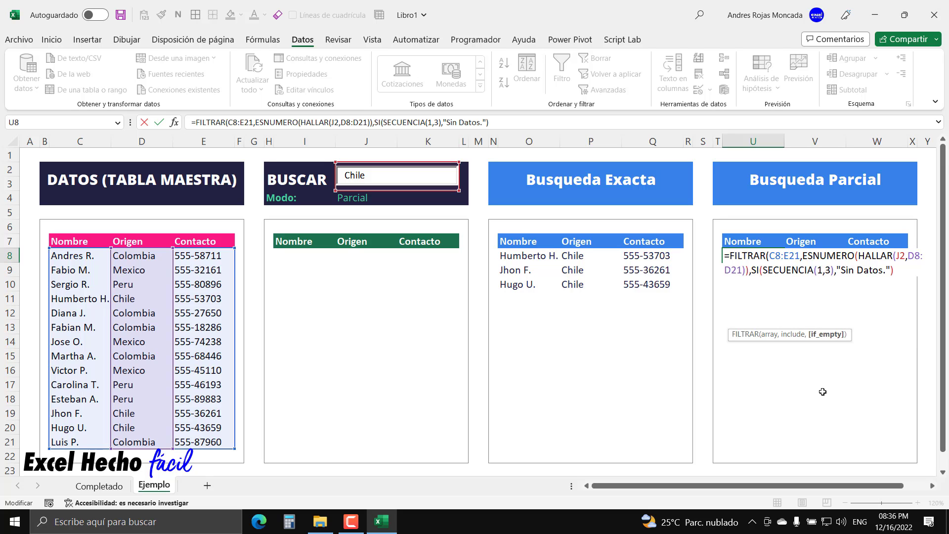
pyautogui.write(')')
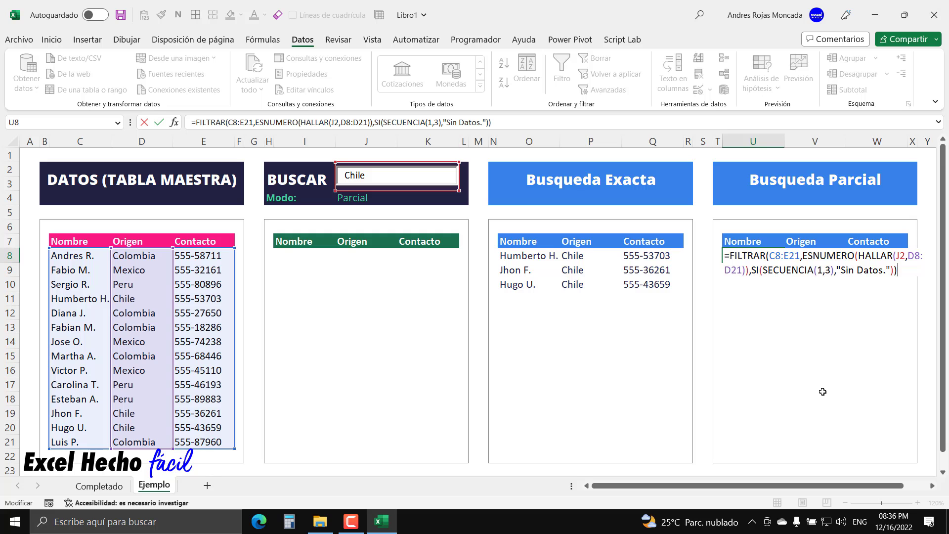
pyautogui.press('Return')
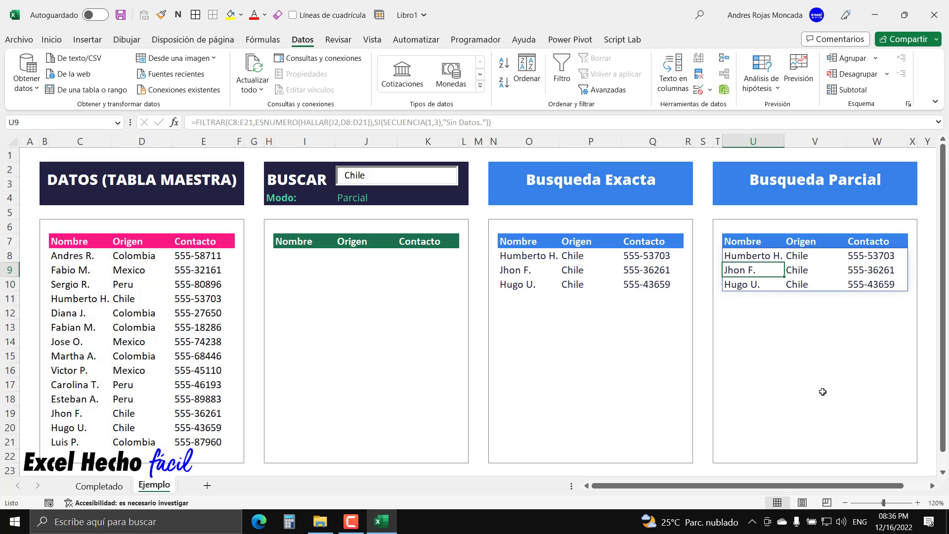
# Step: Test the partial search by shortening the search term to Chi and C, and complete it as Colombia
pyautogui.doubleClick(373, 181)
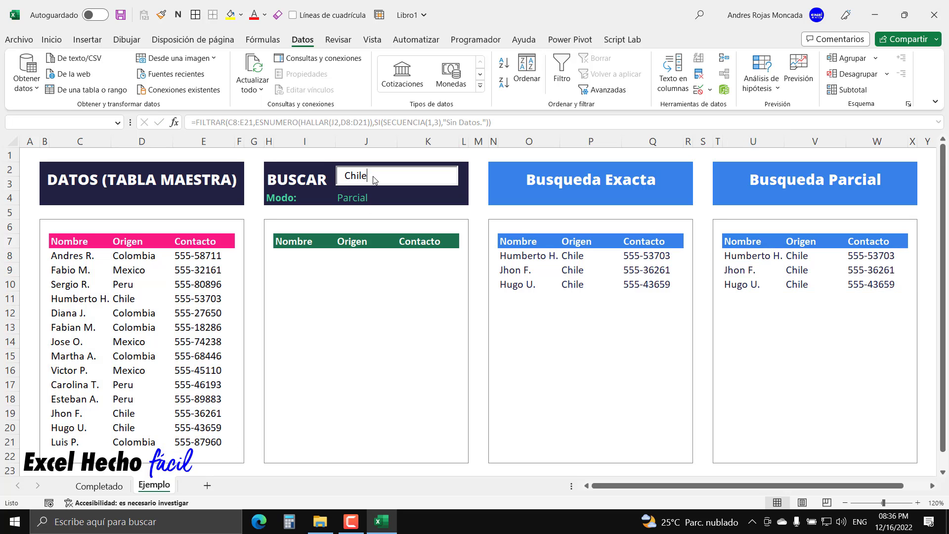
pyautogui.press('BackSpace')
pyautogui.press('BackSpace')
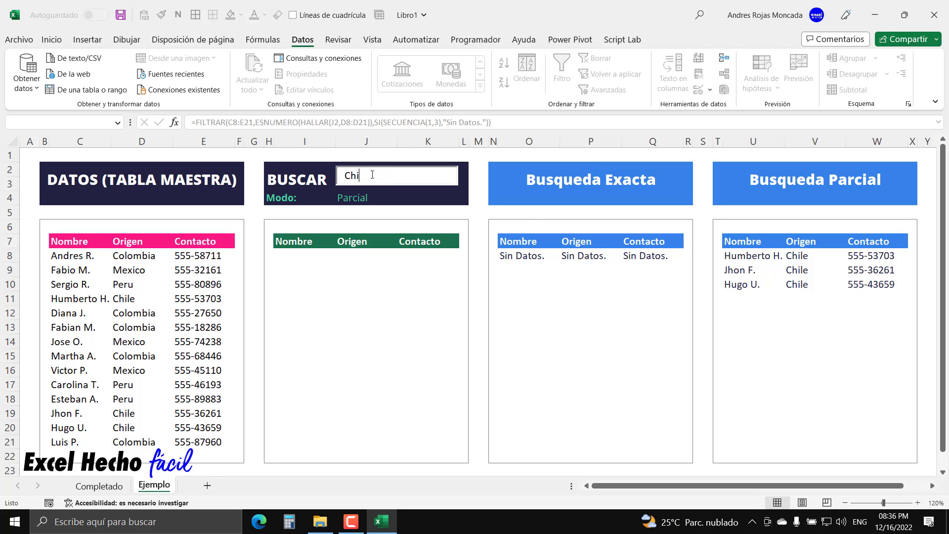
pyautogui.press('BackSpace')
pyautogui.press('BackSpace')
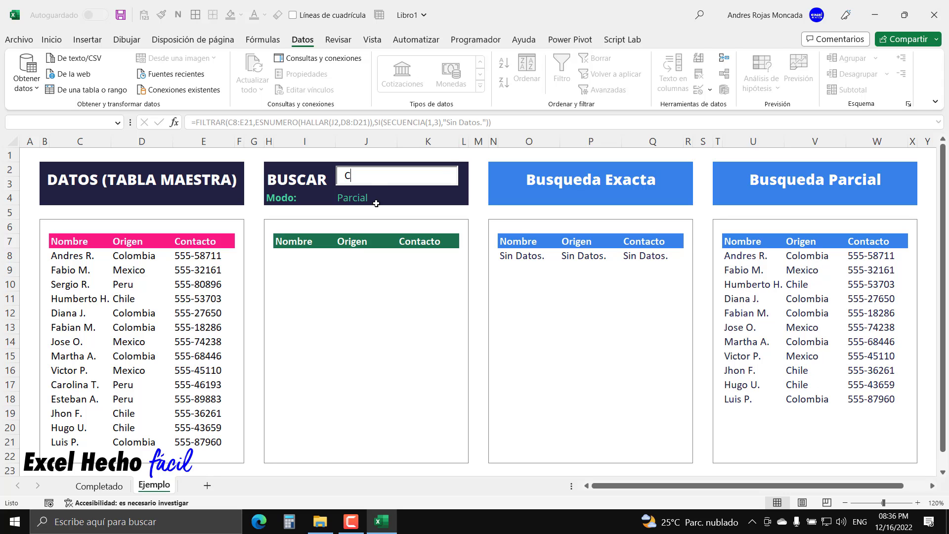
pyautogui.write('olom')
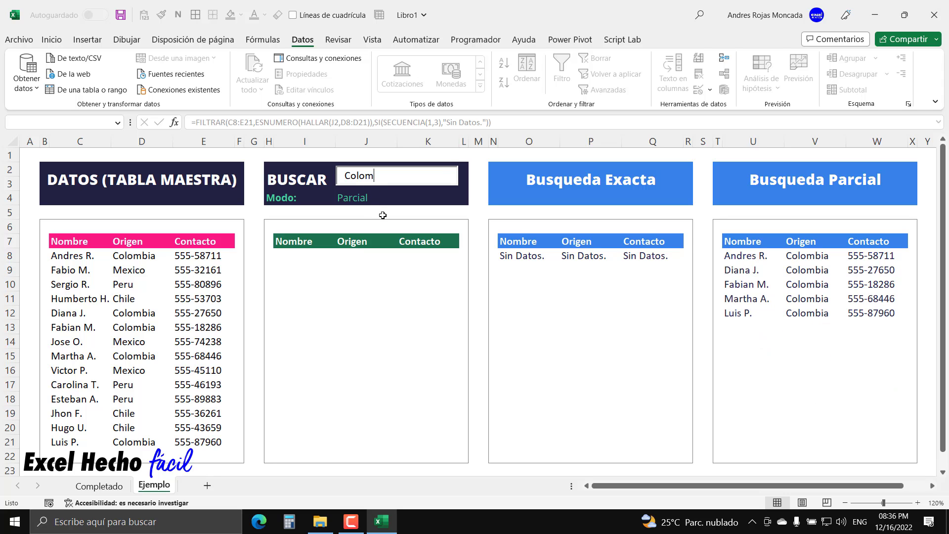
pyautogui.write('bia')
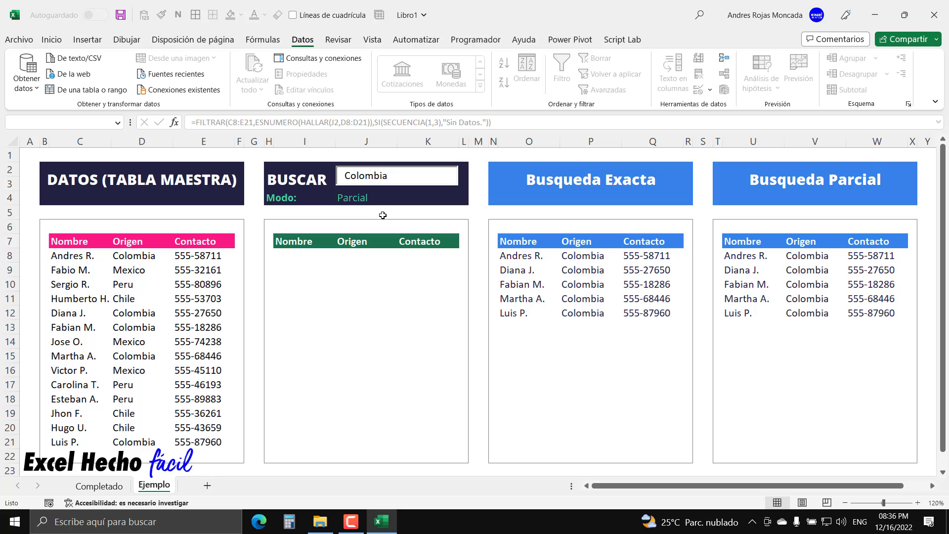
# Step: Empty the Office clipboard, review its option to appear when copying twice, and close it
pyautogui.click(312, 255)
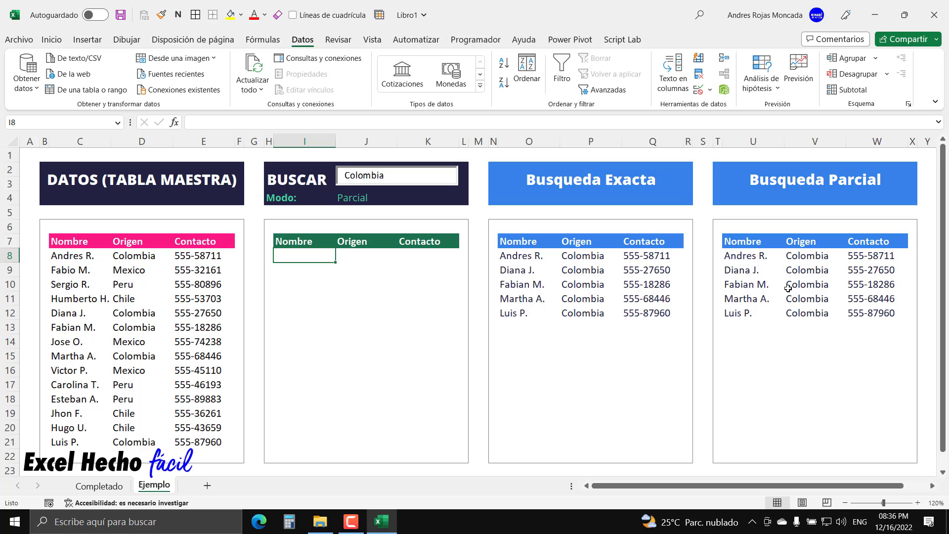
pyautogui.click(61, 41)
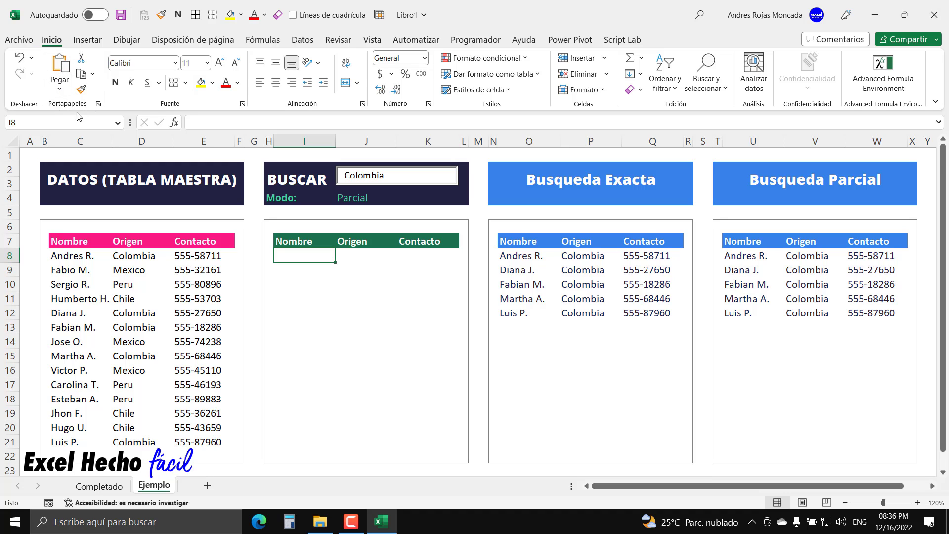
pyautogui.click(99, 104)
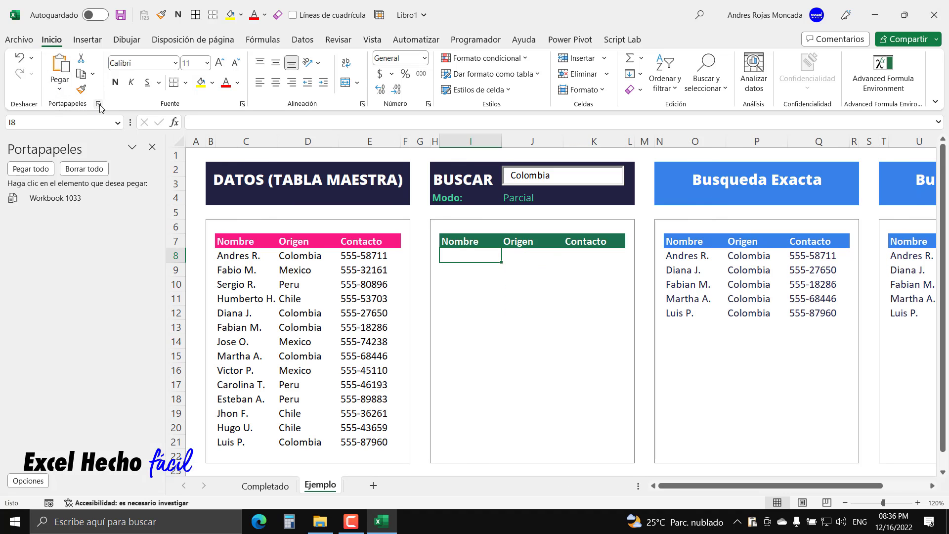
pyautogui.click(84, 168)
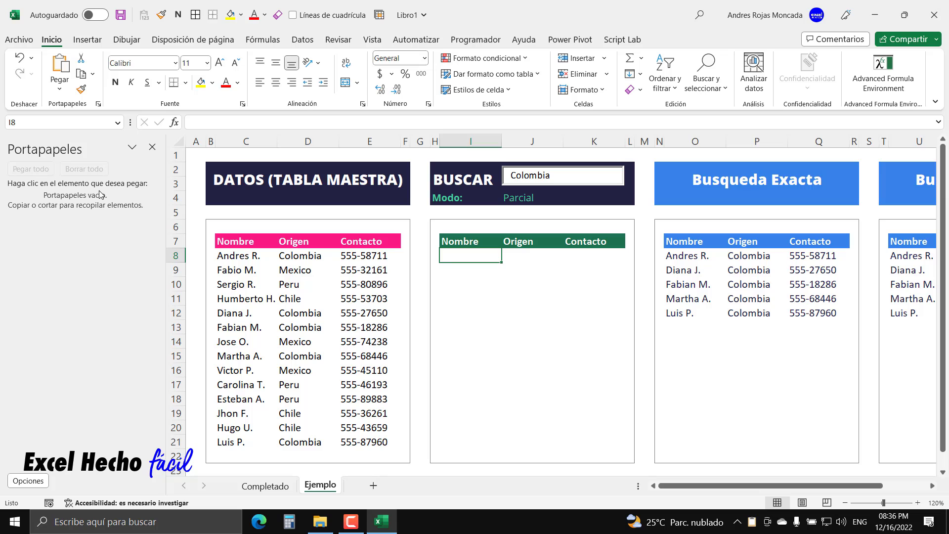
pyautogui.click(24, 482)
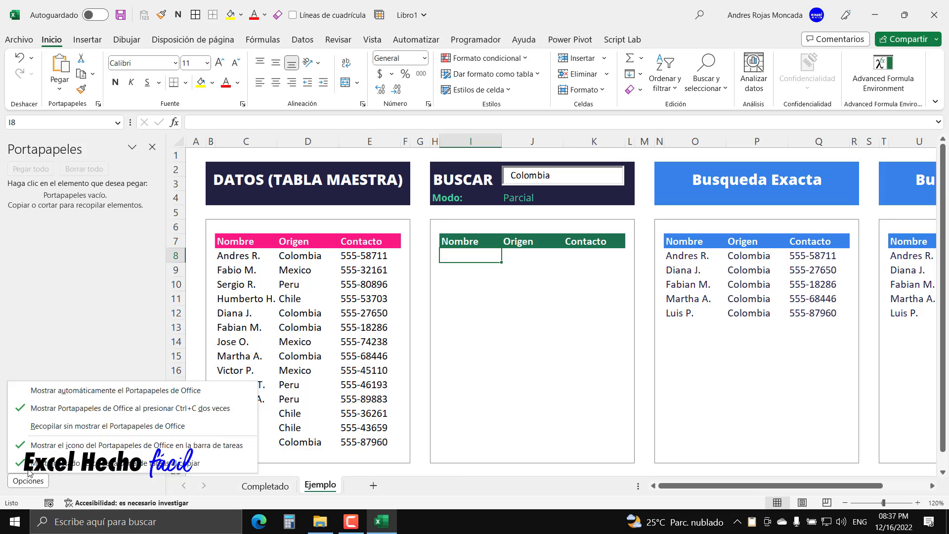
pyautogui.click(203, 414)
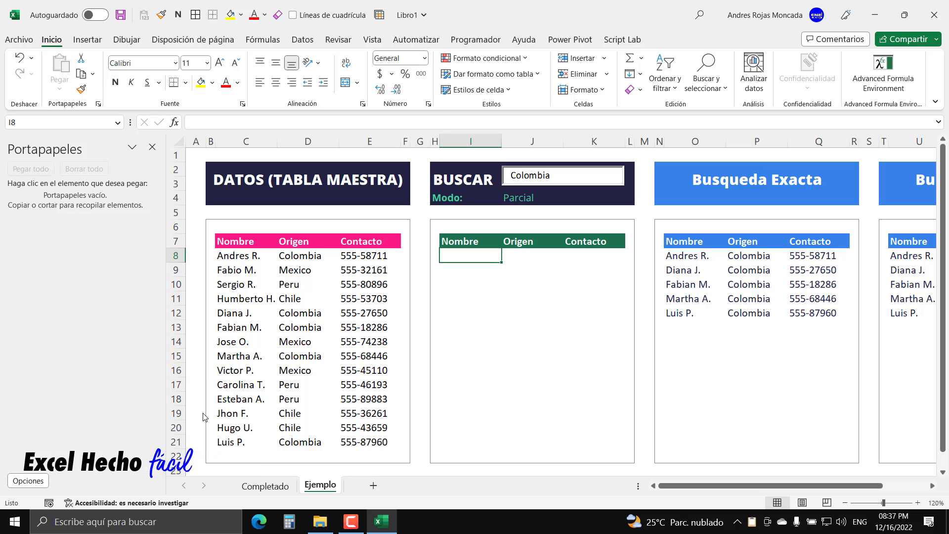
pyautogui.click(151, 146)
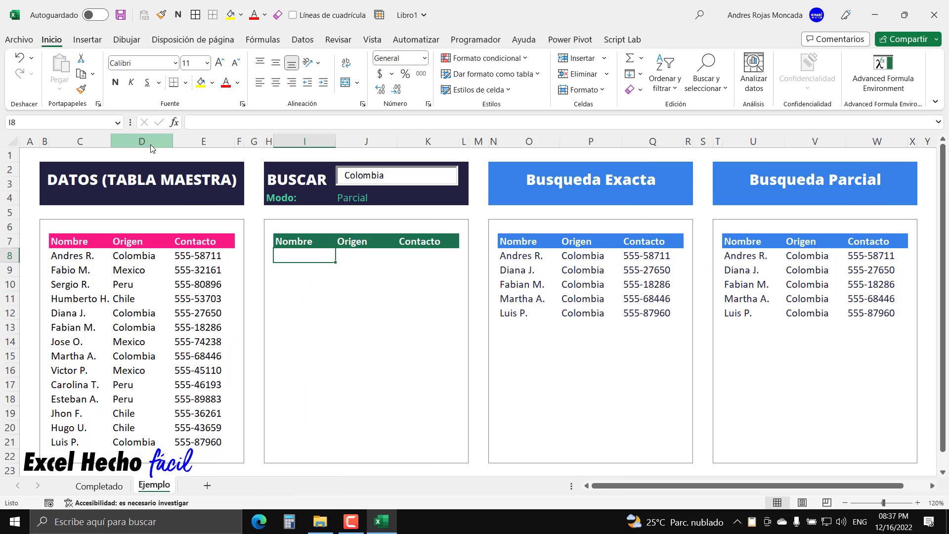
# Step: Copy the exact-search formula in O8 without its equals sign to the Office clipboard, leaving the cell unedited
pyautogui.click(519, 256)
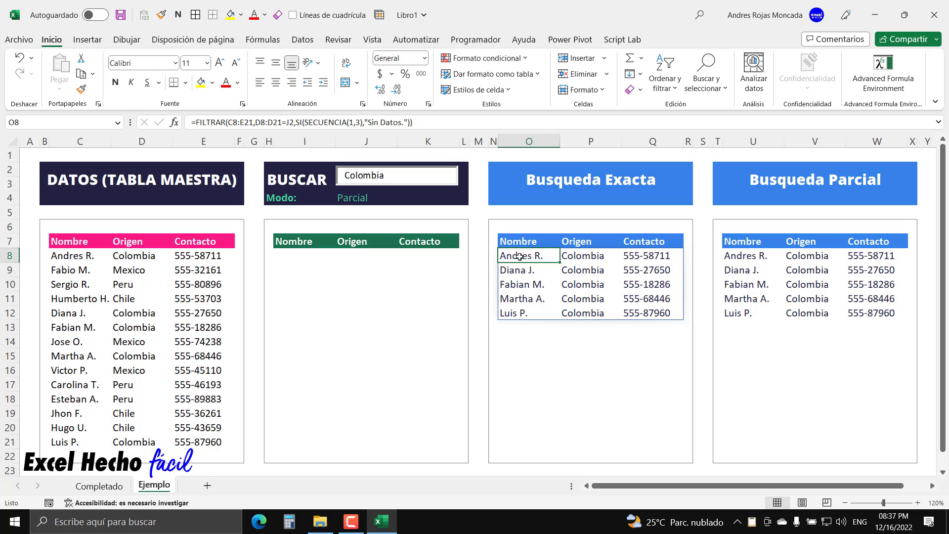
pyautogui.press('F2')
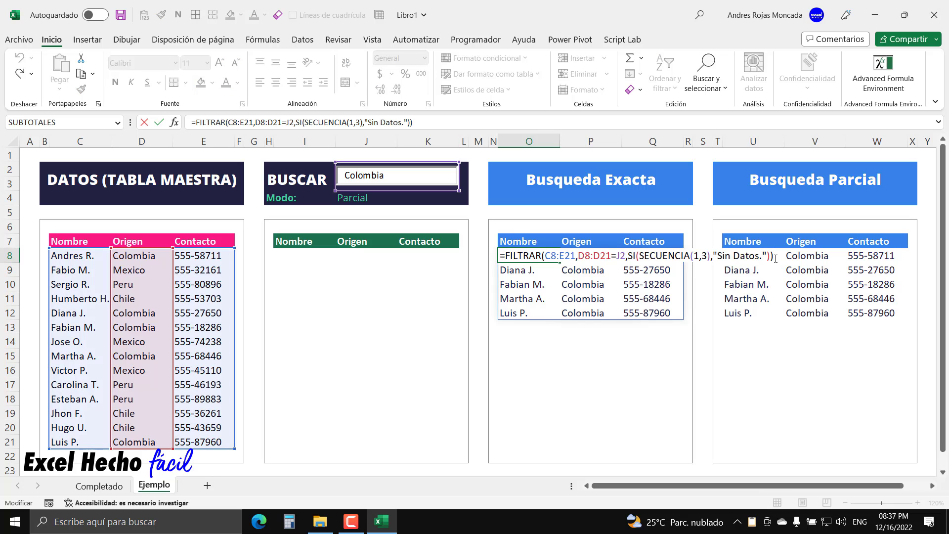
pyautogui.moveTo(773, 256); pyautogui.dragTo(506, 247)
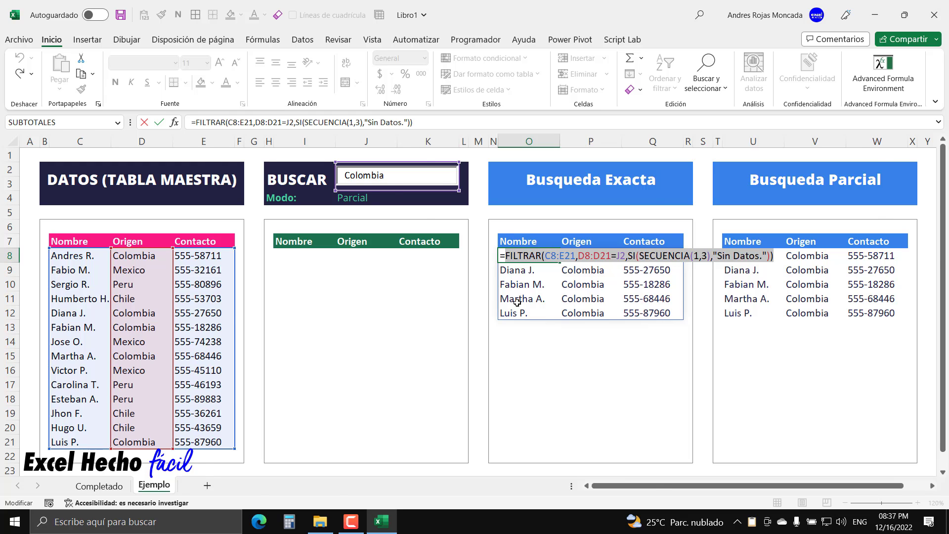
pyautogui.hotkey('ctrl', 'c')
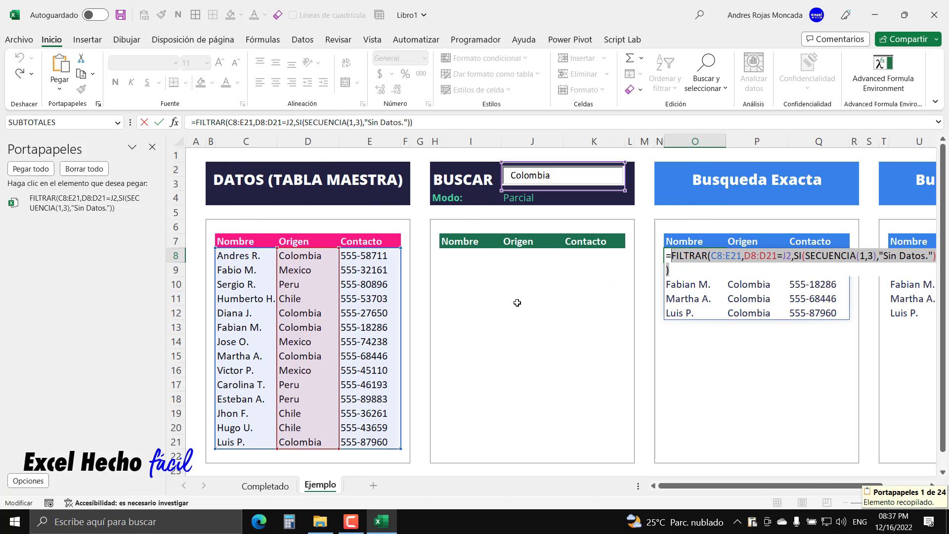
pyautogui.click(129, 209)
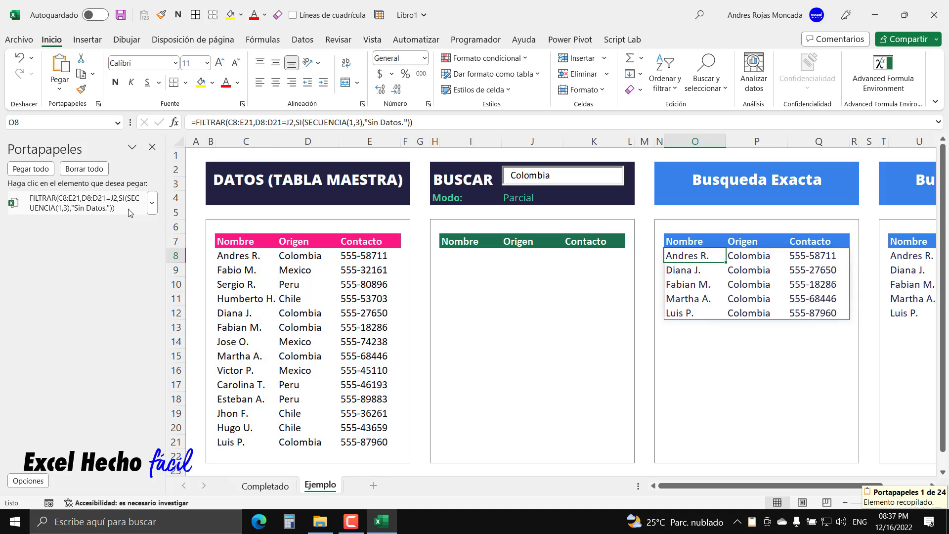
pyautogui.click(152, 148)
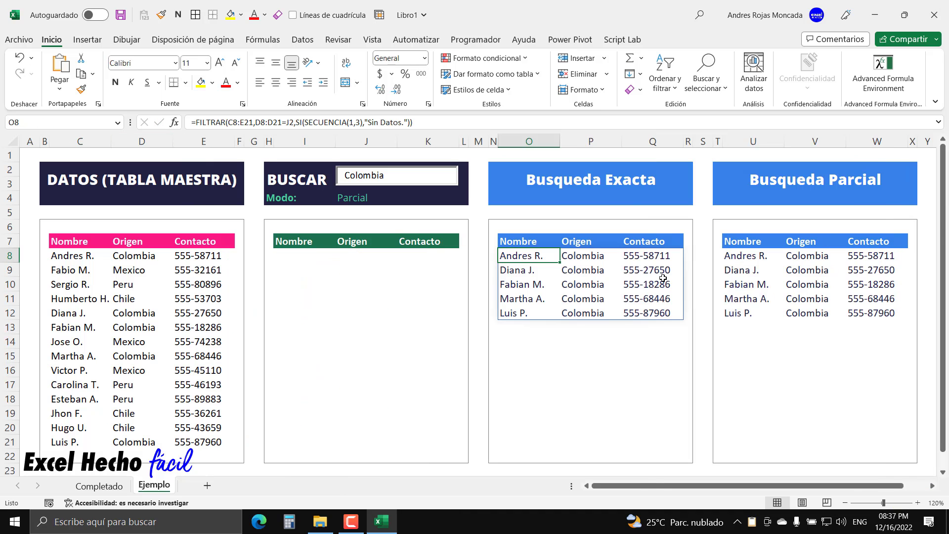
# Step: Copy the partial-search formula in U8 without its equals sign to the Office clipboard, leaving the cell unedited
pyautogui.click(738, 256)
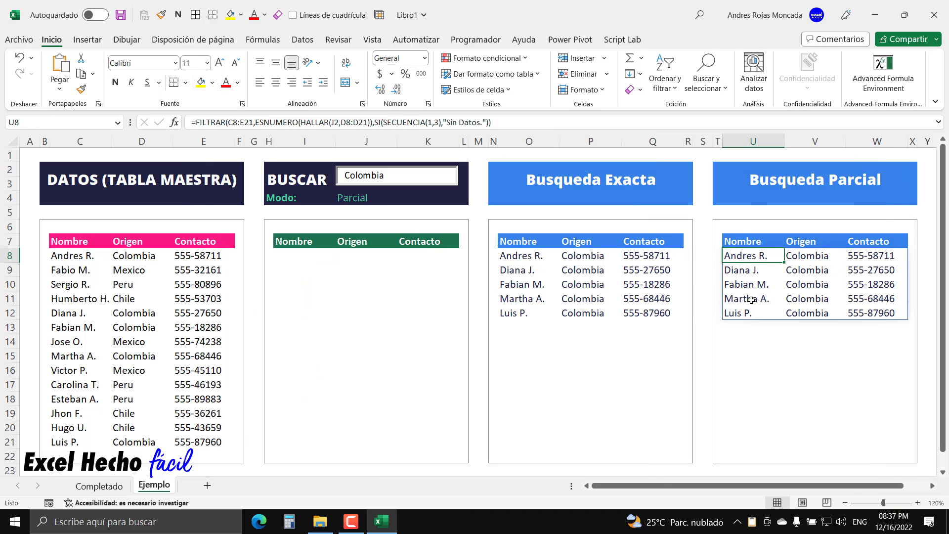
pyautogui.press('F2')
pyautogui.moveTo(897, 270); pyautogui.dragTo(714, 246)
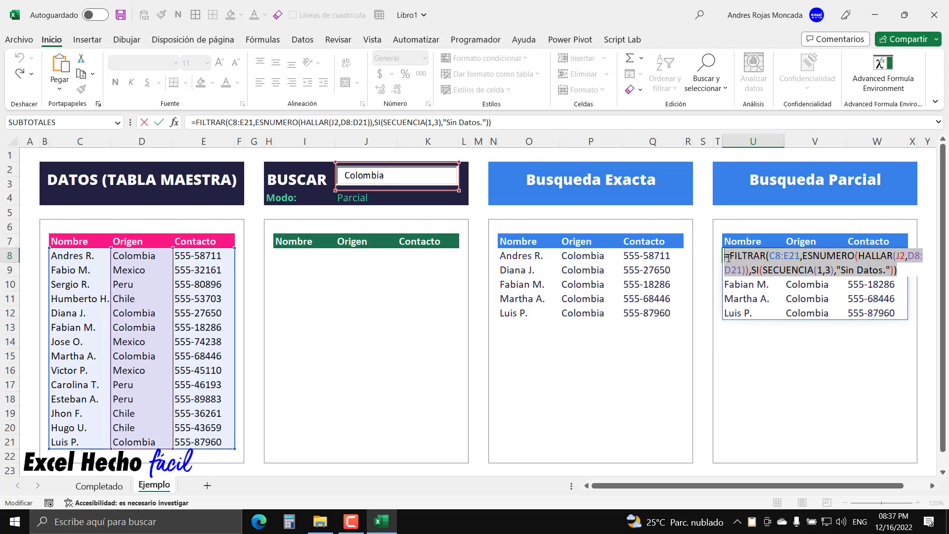
pyautogui.moveTo(730, 256); pyautogui.dragTo(901, 275)
pyautogui.hotkey('ctrl', 'c')
pyautogui.hotkey('ctrl', 'c')
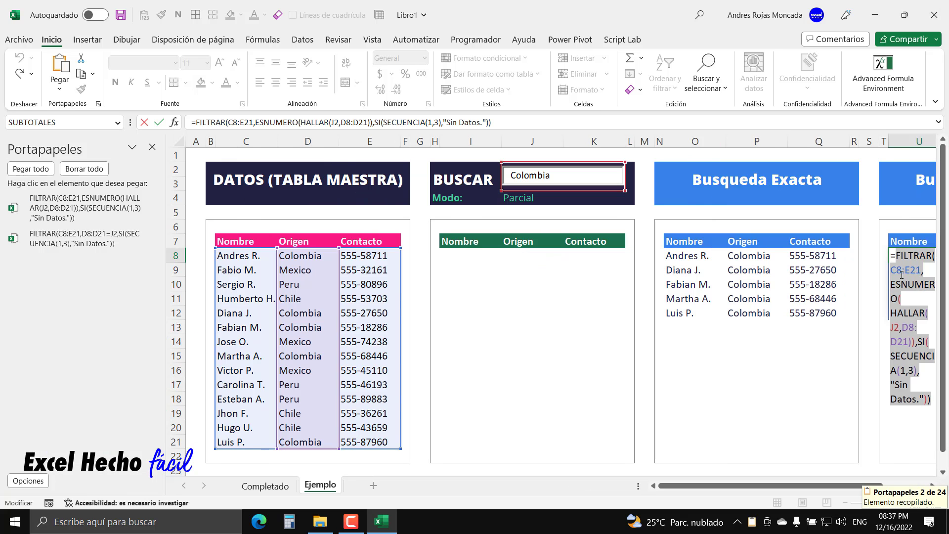
pyautogui.press('Escape')
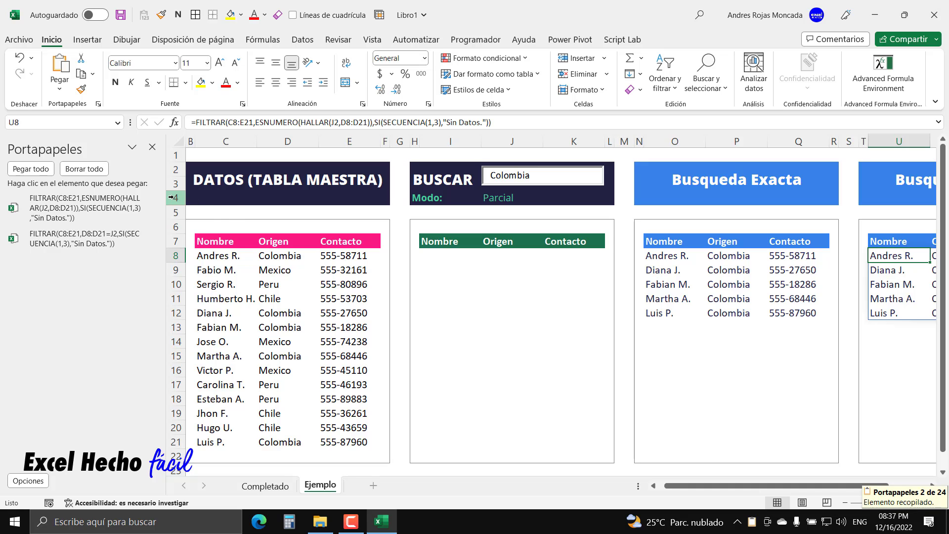
# Step: Reopen the Office clipboard for cell I8 and begin a SI.CONJUNTO formula there, moving its argument tooltip out of the way
pyautogui.click(152, 149)
pyautogui.click(272, 258)
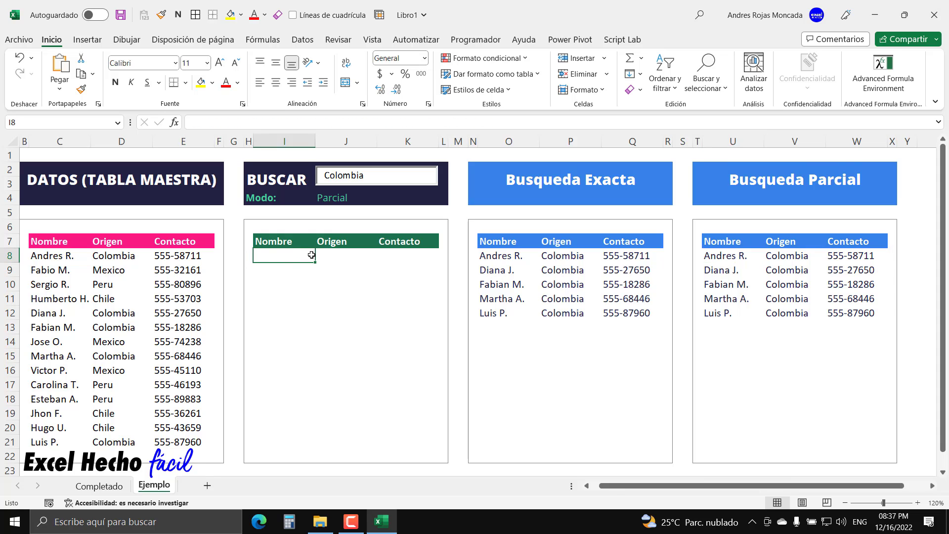
pyautogui.click(99, 103)
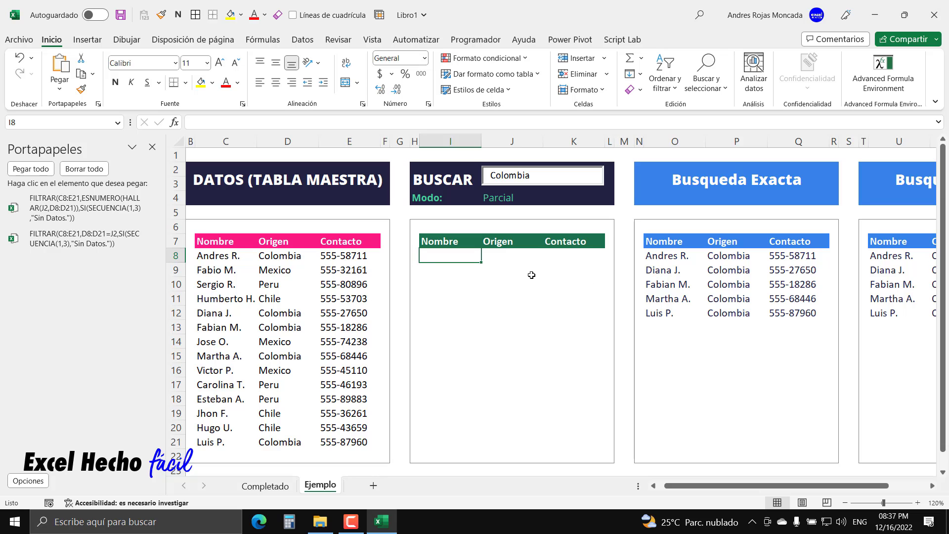
pyautogui.write('=')
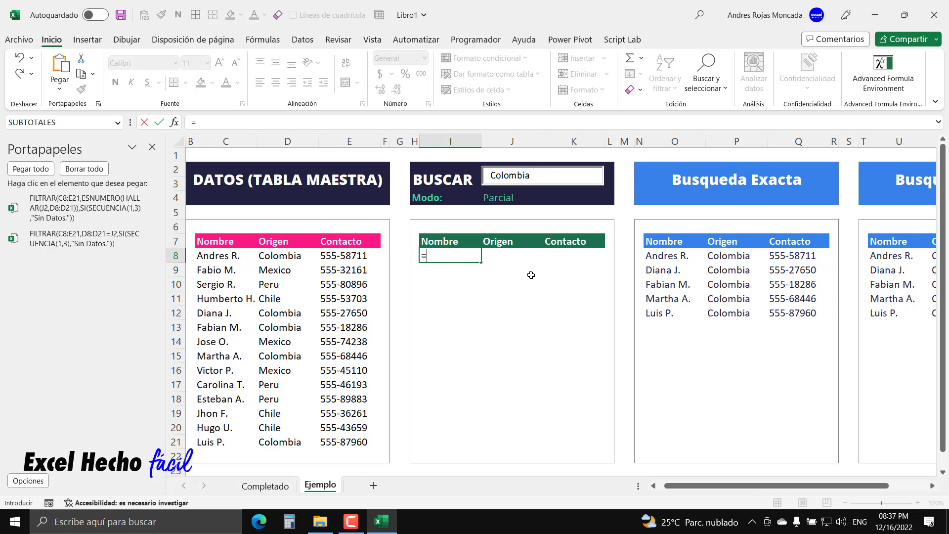
pyautogui.write('si.')
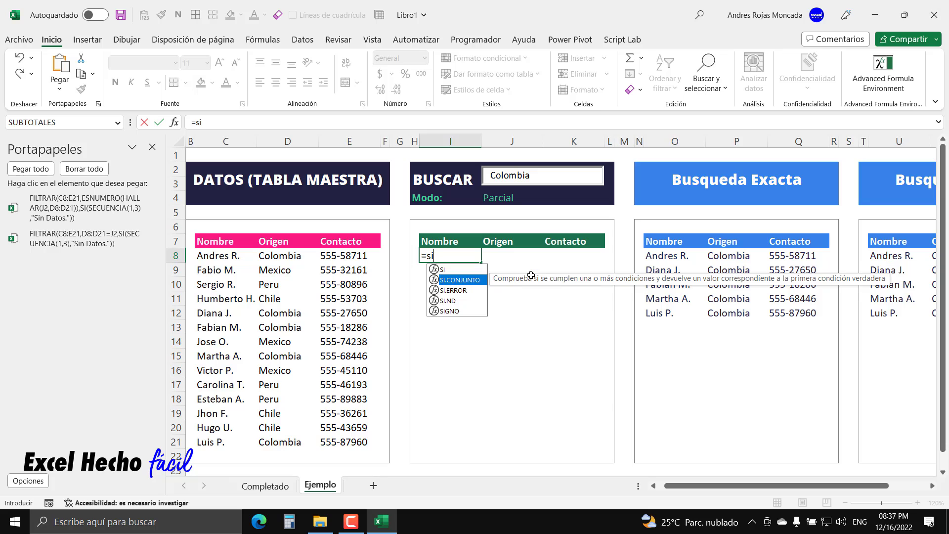
pyautogui.press('Tab')
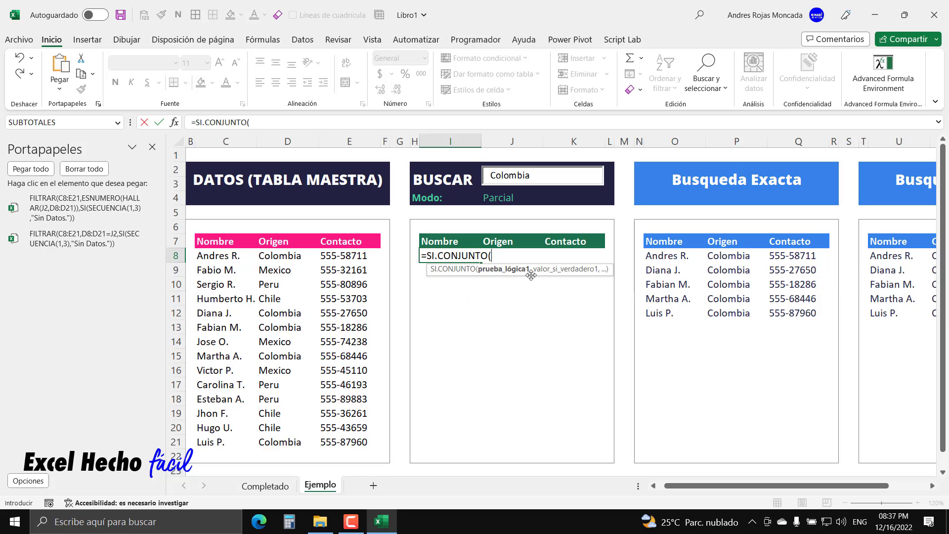
pyautogui.moveTo(531, 275); pyautogui.dragTo(541, 381)
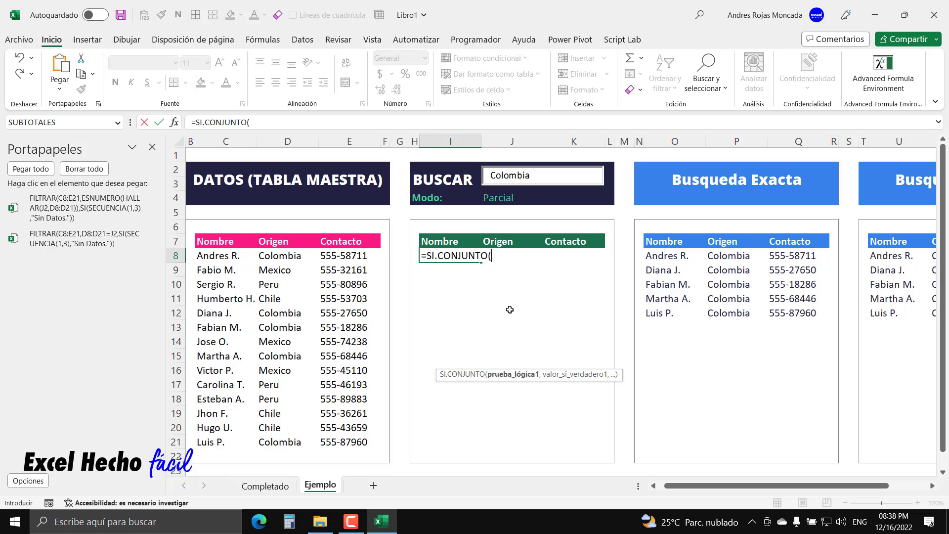
# Step: Add the condition J4="Exacta" to the SI.CONJUNTO formula, returning the copied exact-search FILTRAR formula
pyautogui.write('J')
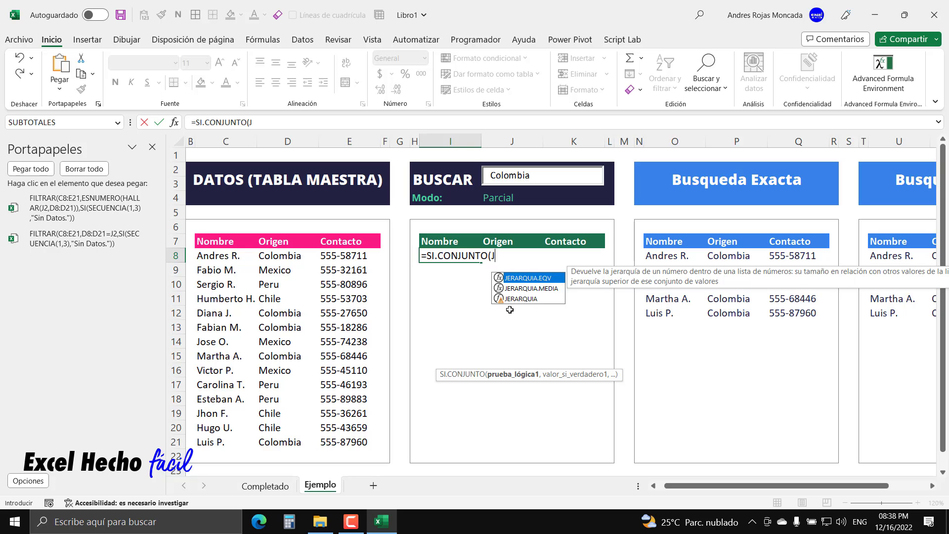
pyautogui.write('4')
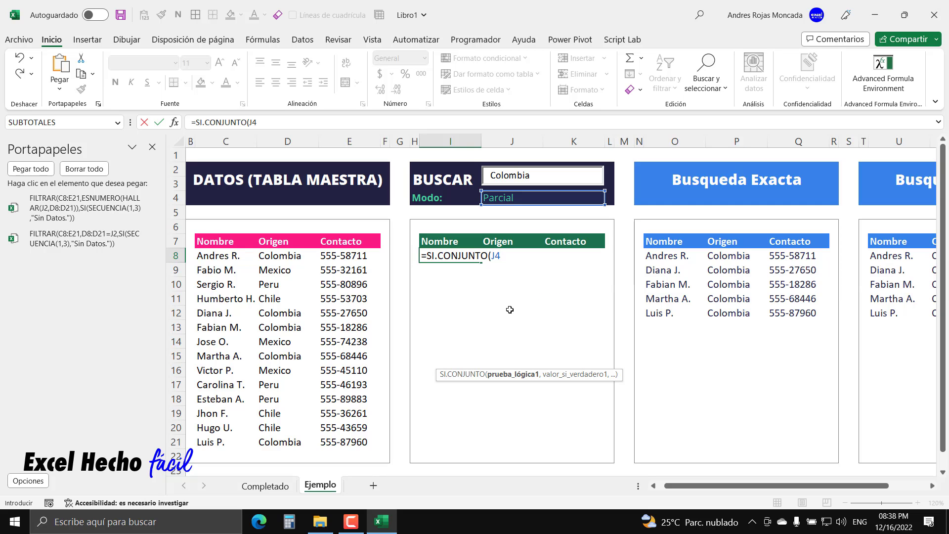
pyautogui.write('="Exacta')
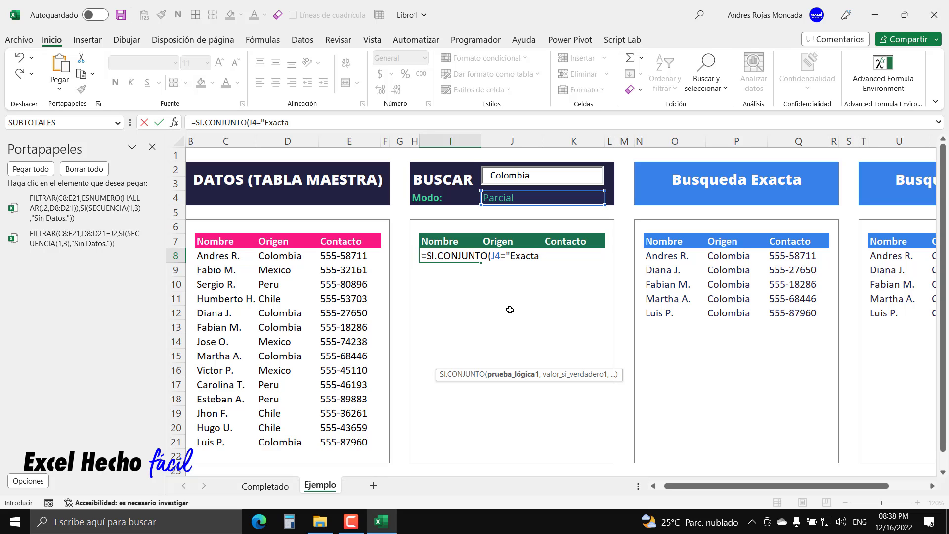
pyautogui.write('",')
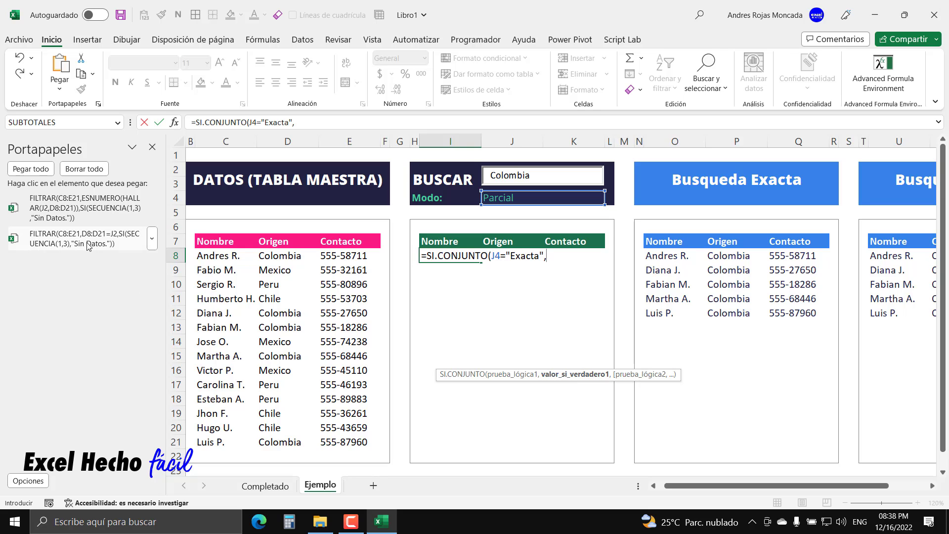
pyautogui.click(152, 238)
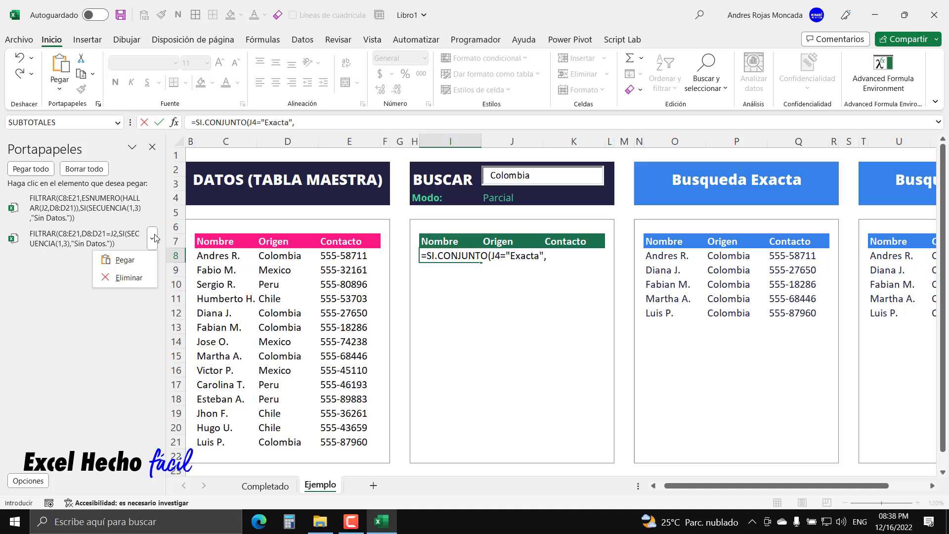
pyautogui.click(140, 261)
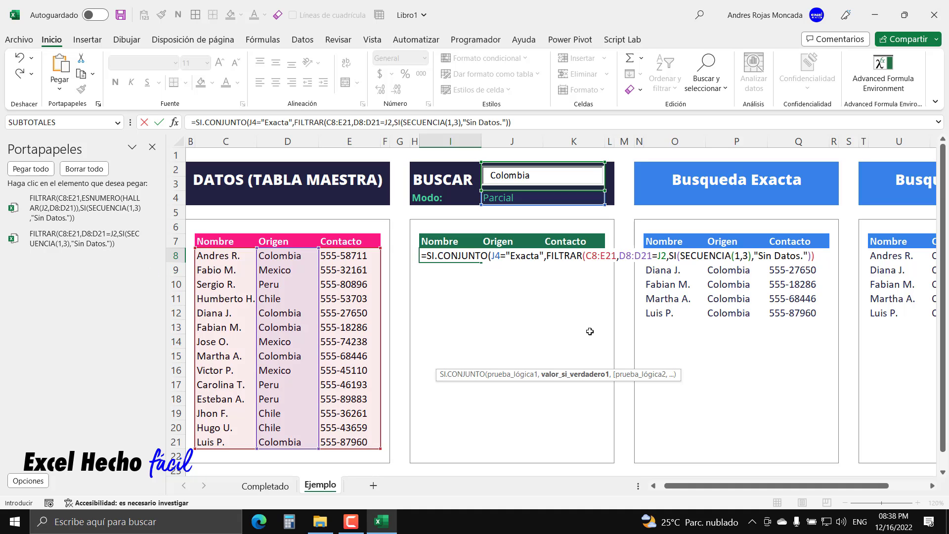
# Step: Add the condition J4="Parcial" returning the copied partial-search FILTRAR formula, complete the SI.CONJUNTO formula, and close the clipboard
pyautogui.write(',')
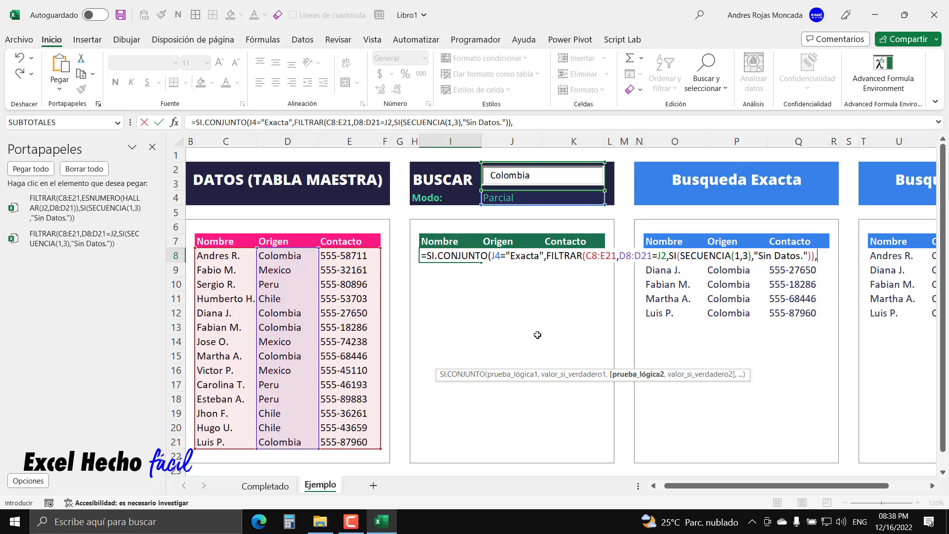
pyautogui.write('J4="Parcial')
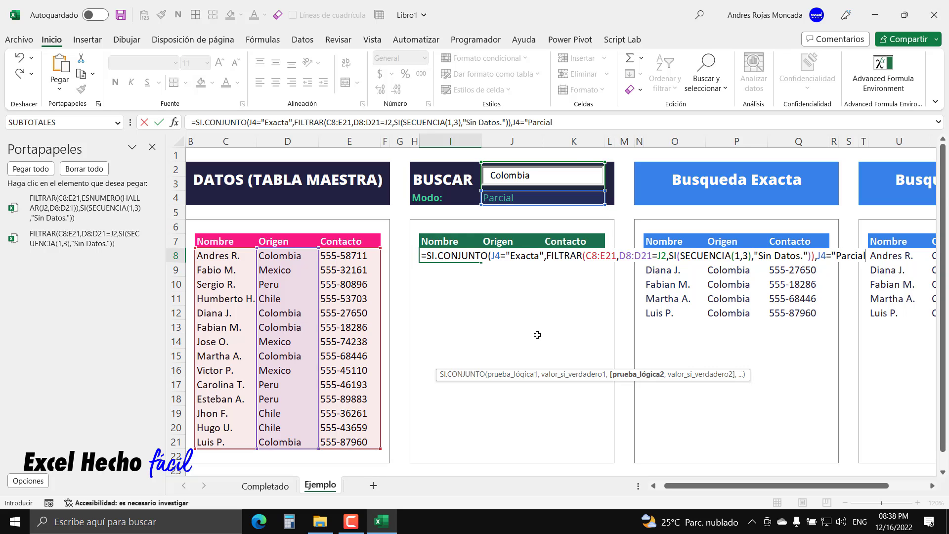
pyautogui.write('",')
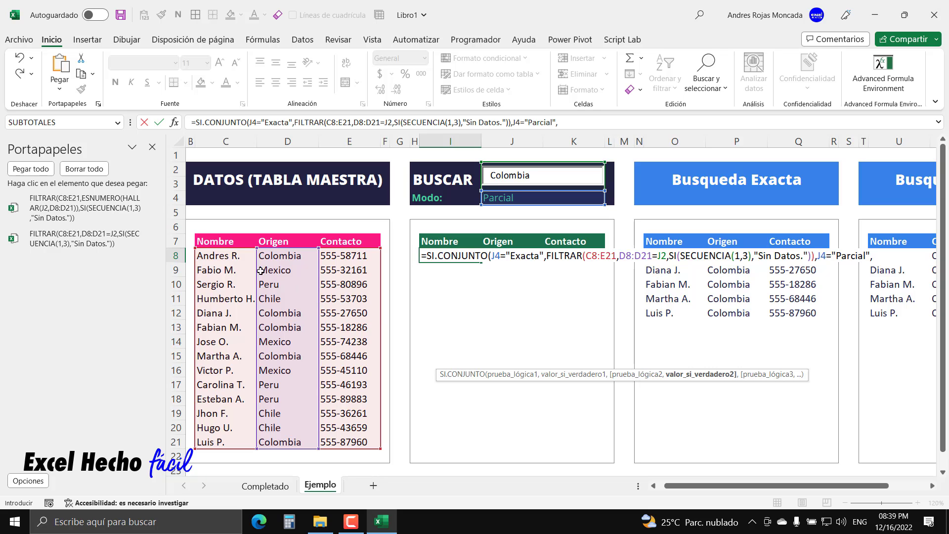
pyautogui.click(154, 210)
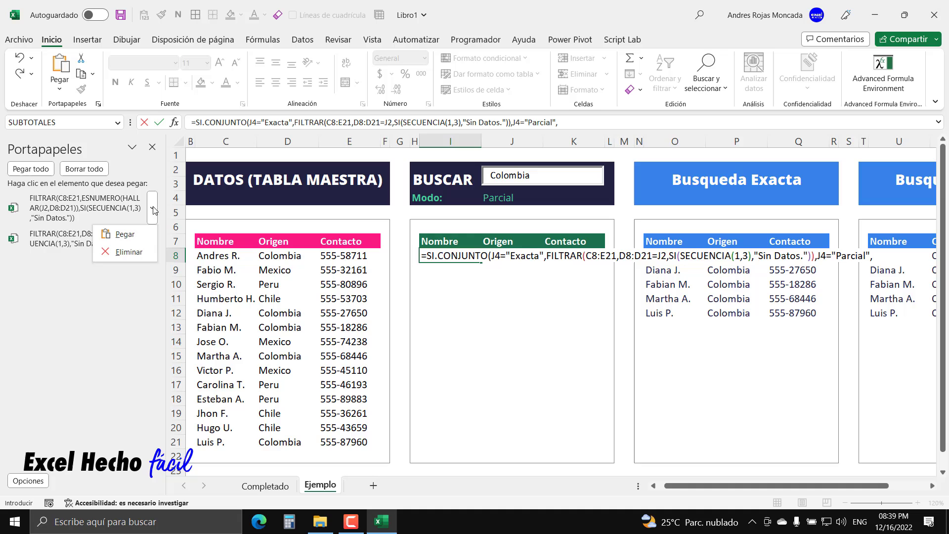
pyautogui.click(139, 236)
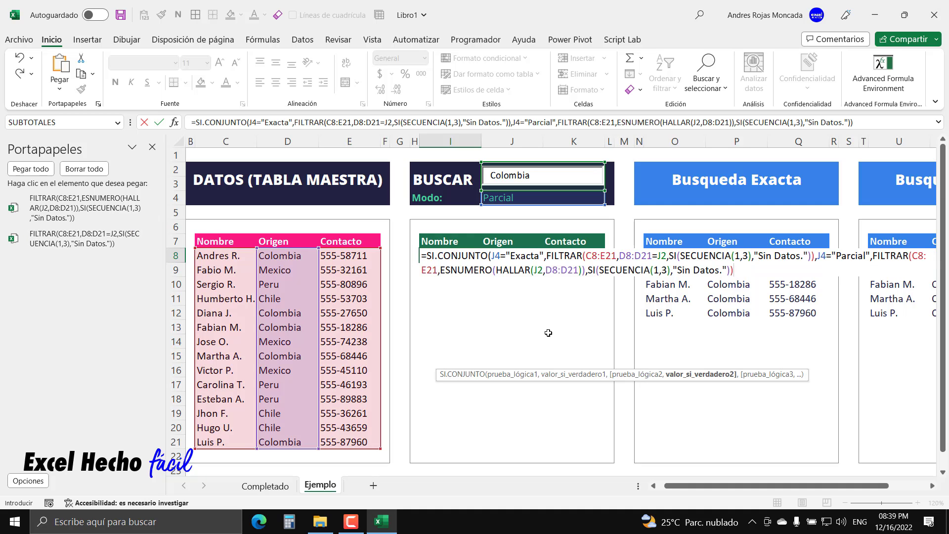
pyautogui.write(')')
pyautogui.press('Return')
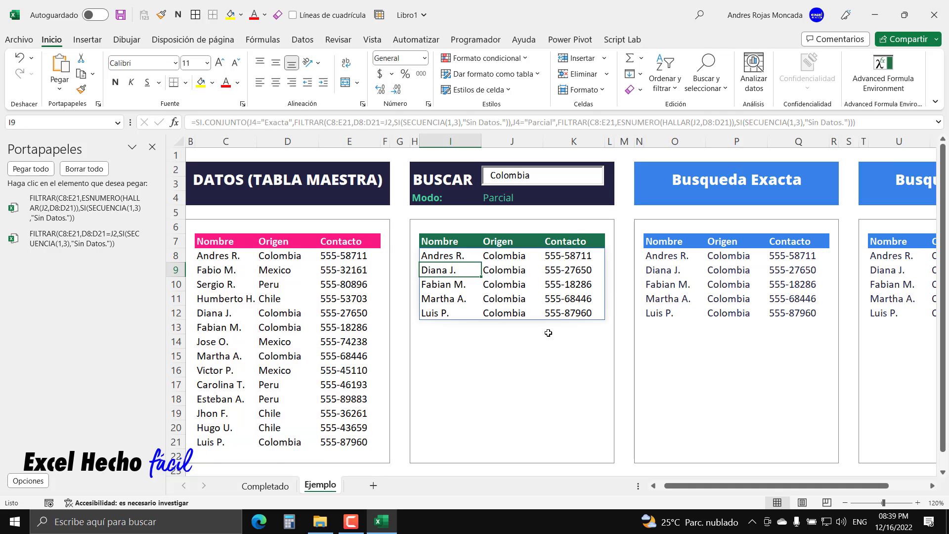
pyautogui.click(152, 147)
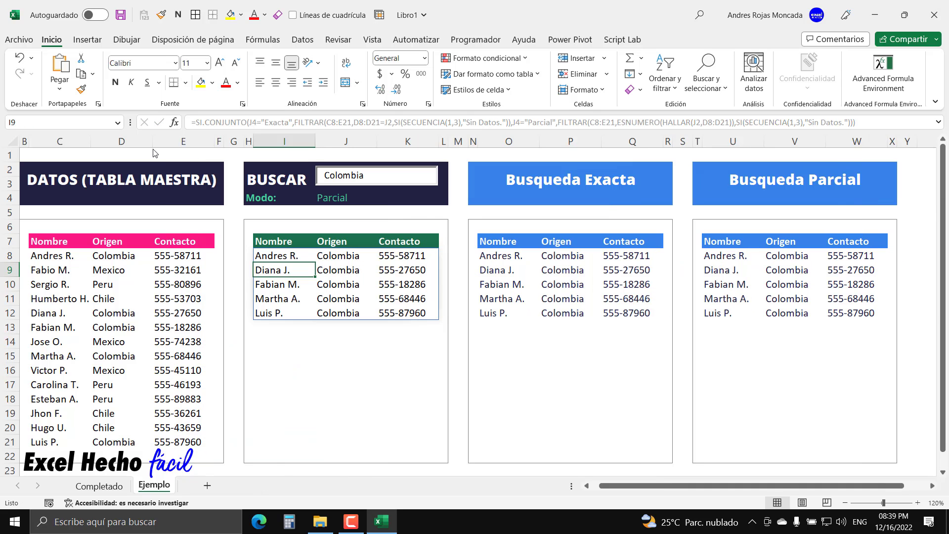
# Step: Test the combined formula by setting the mode to Exacta and shortening the search term to Colo
pyautogui.click(363, 198)
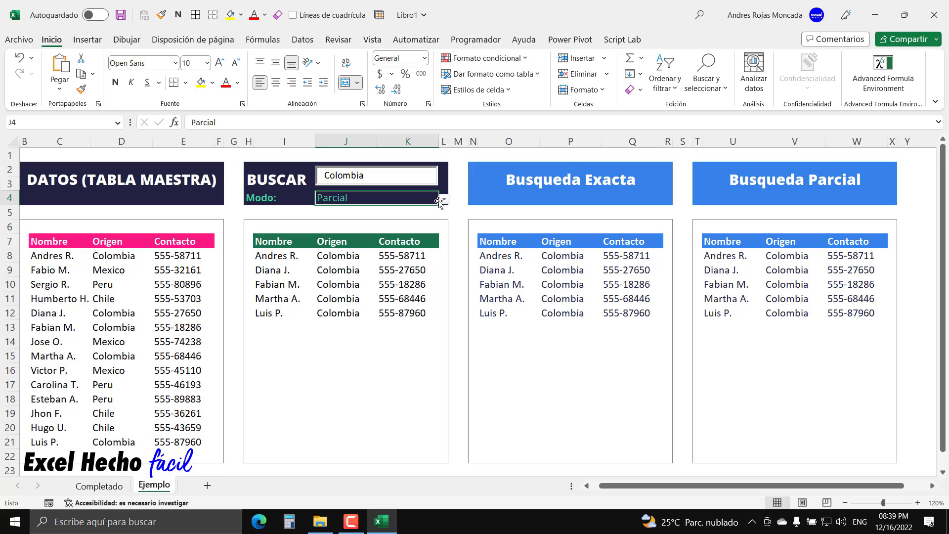
pyautogui.click(445, 202)
pyautogui.click(374, 212)
pyautogui.doubleClick(390, 178)
pyautogui.press('BackSpace')
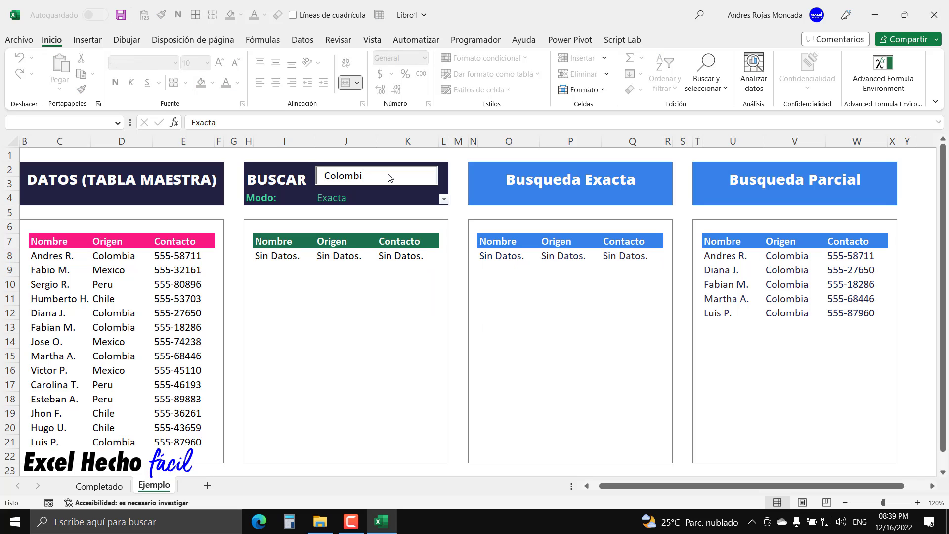
pyautogui.press('BackSpace')
pyautogui.press('BackSpace')
pyautogui.press('BackSpace')
# Step: Test the combined formula by setting the mode to Parcial, shortening the search term to Co, and clearing it
pyautogui.click(382, 197)
pyautogui.click(441, 201)
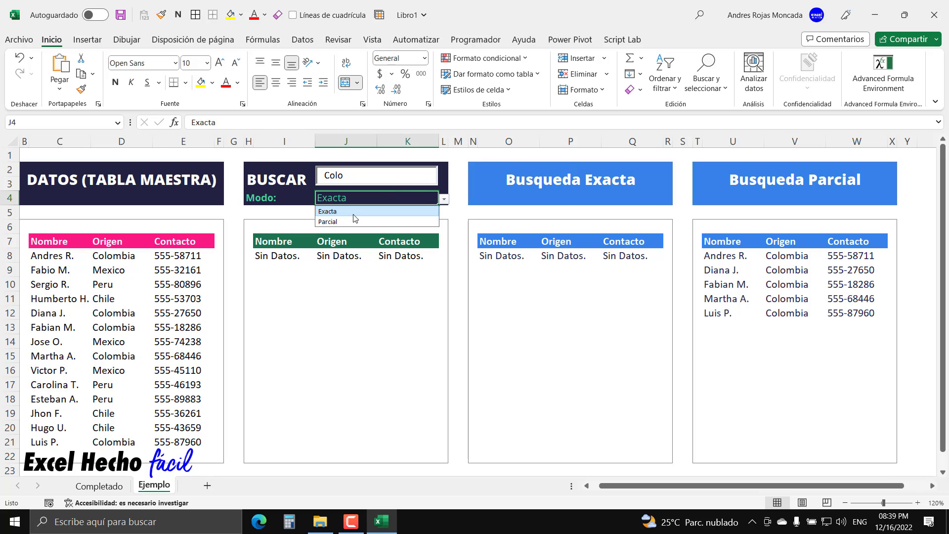
pyautogui.click(354, 220)
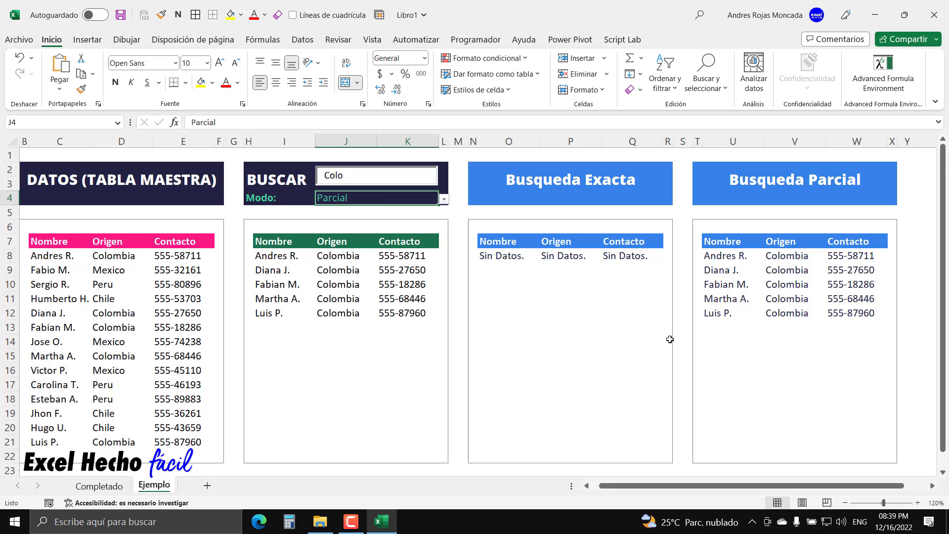
pyautogui.click(370, 182)
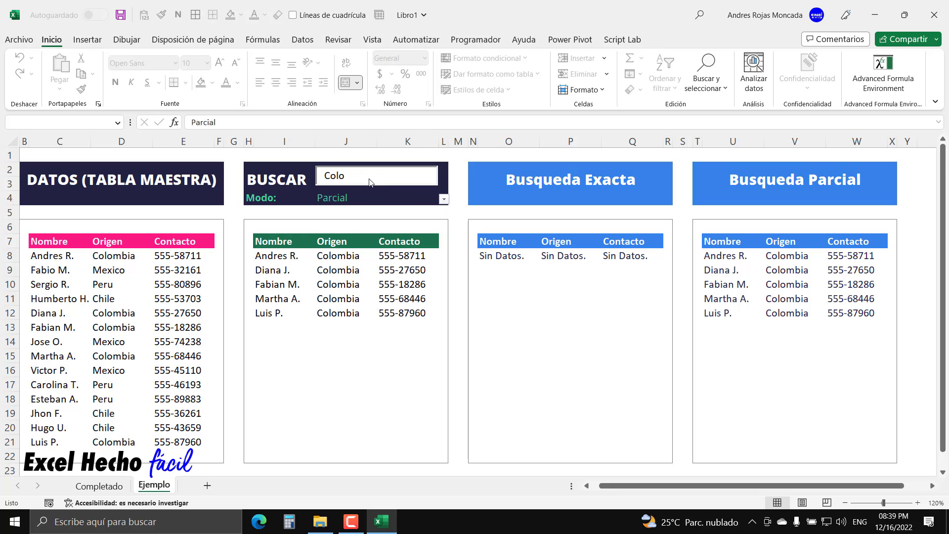
pyautogui.press('BackSpace')
pyautogui.press('BackSpace')
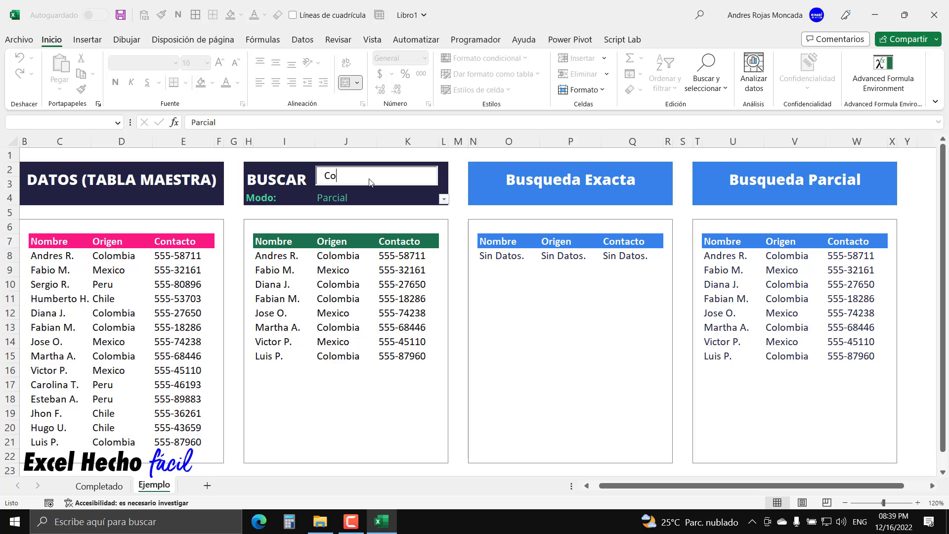
pyautogui.press('BackSpace')
pyautogui.press('BackSpace')
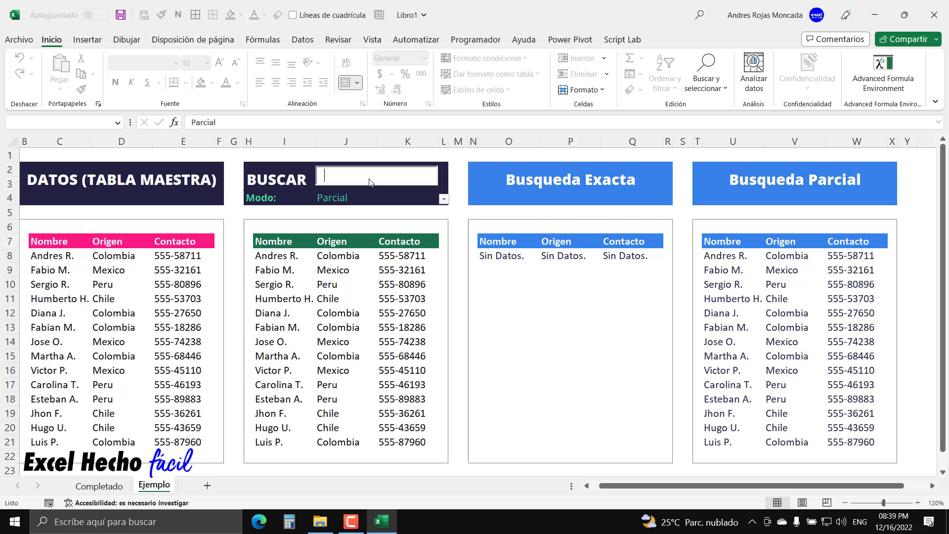
# Step: Search for Peru in Parcial mode, and replace the term with C and Co
pyautogui.write('Peru')
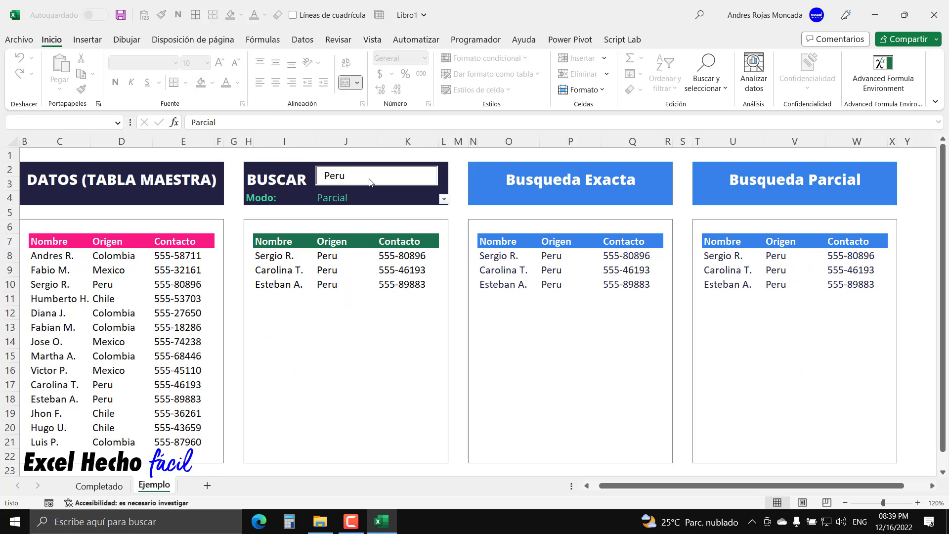
pyautogui.press('BackSpace')
pyautogui.press('BackSpace')
pyautogui.press('BackSpace')
pyautogui.press('BackSpace')
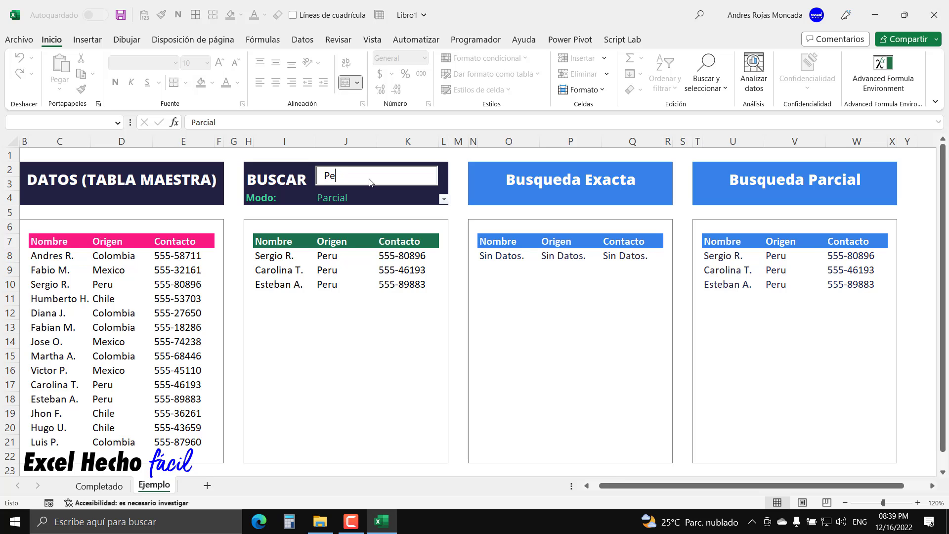
pyautogui.write('C')
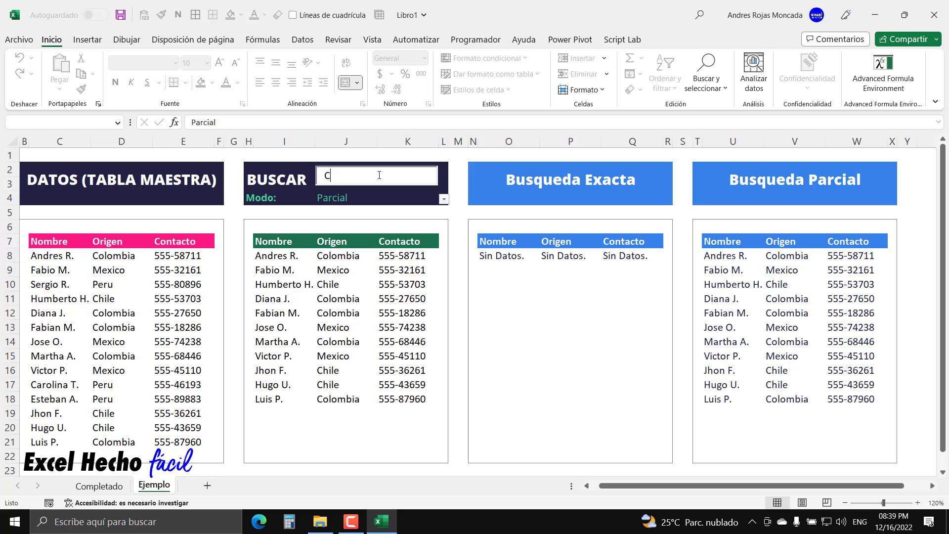
pyautogui.write('o')
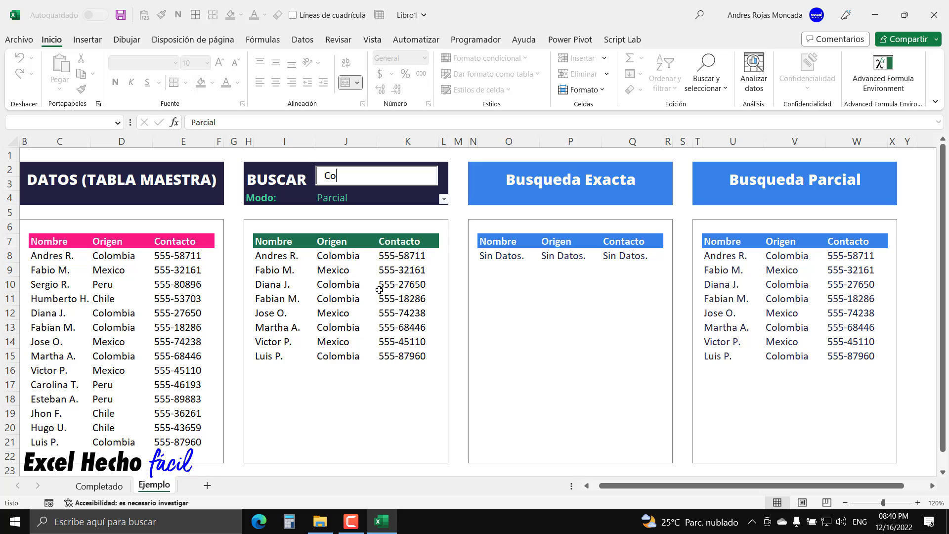
# Step: Compare the modes for the term Co by switching to Exacta and back to Parcial
pyautogui.click(430, 202)
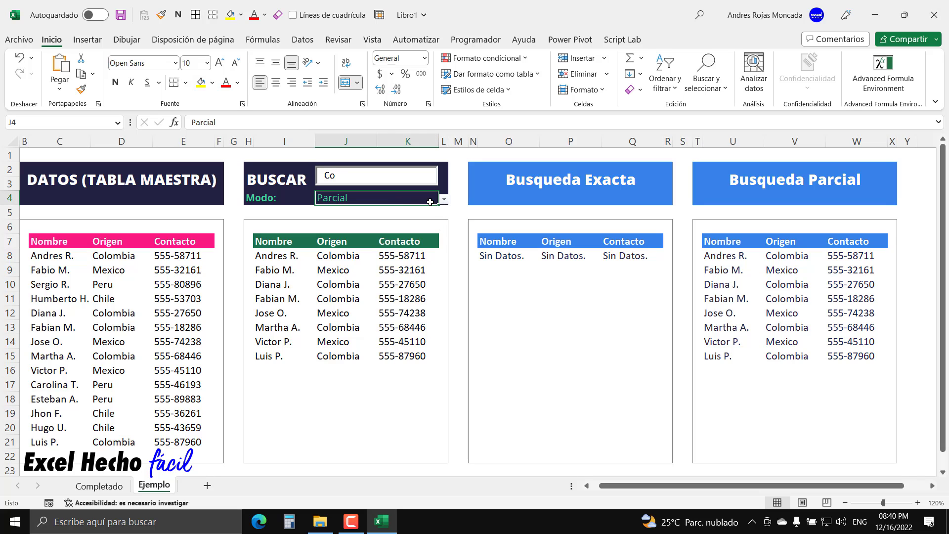
pyautogui.click(443, 199)
pyautogui.click(351, 212)
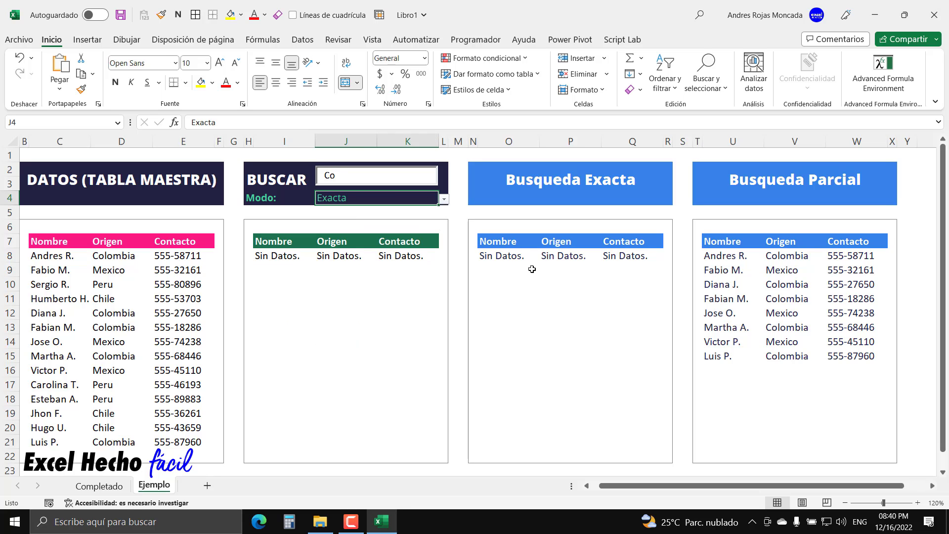
pyautogui.click(444, 199)
pyautogui.click(345, 220)
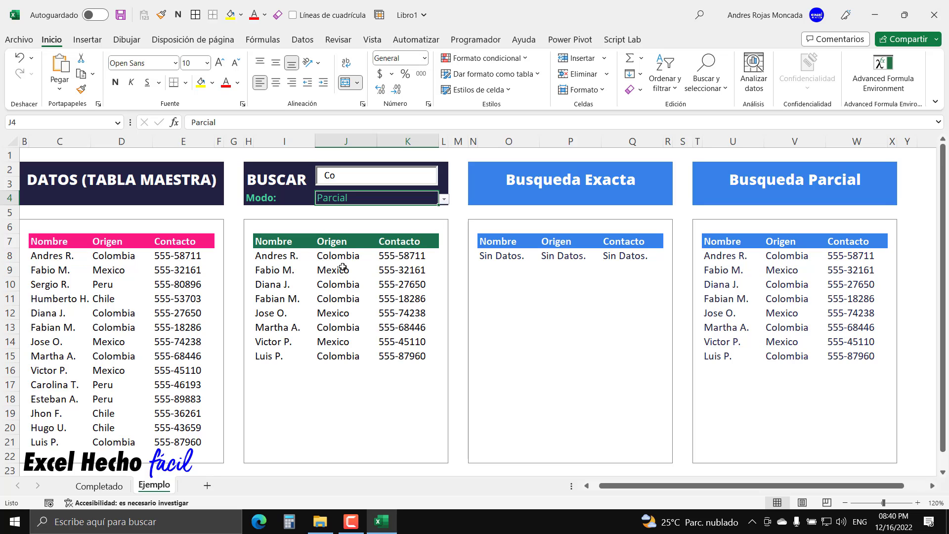
# Step: Complete the search term as Colombia and set the mode to Exacta
pyautogui.click(344, 180)
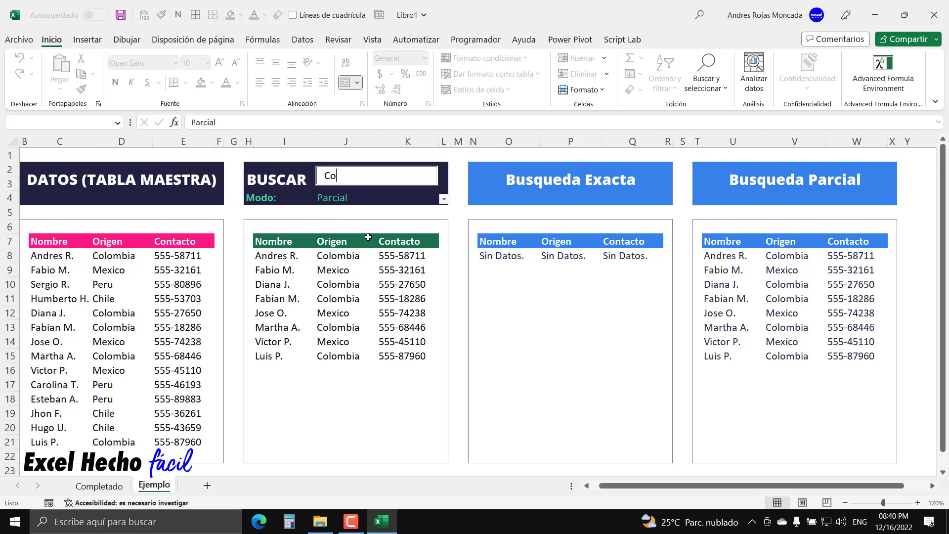
pyautogui.write('lombia')
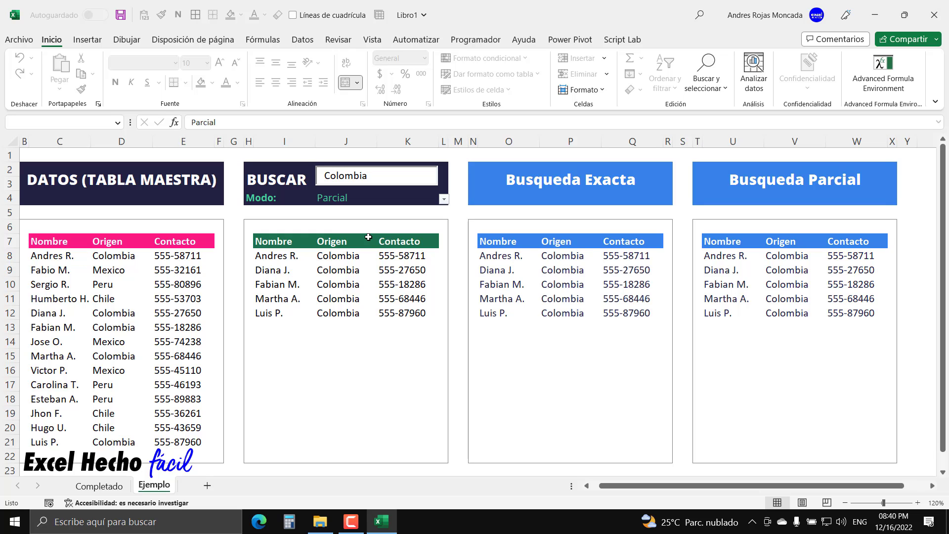
pyautogui.click(419, 200)
pyautogui.click(442, 201)
pyautogui.click(387, 212)
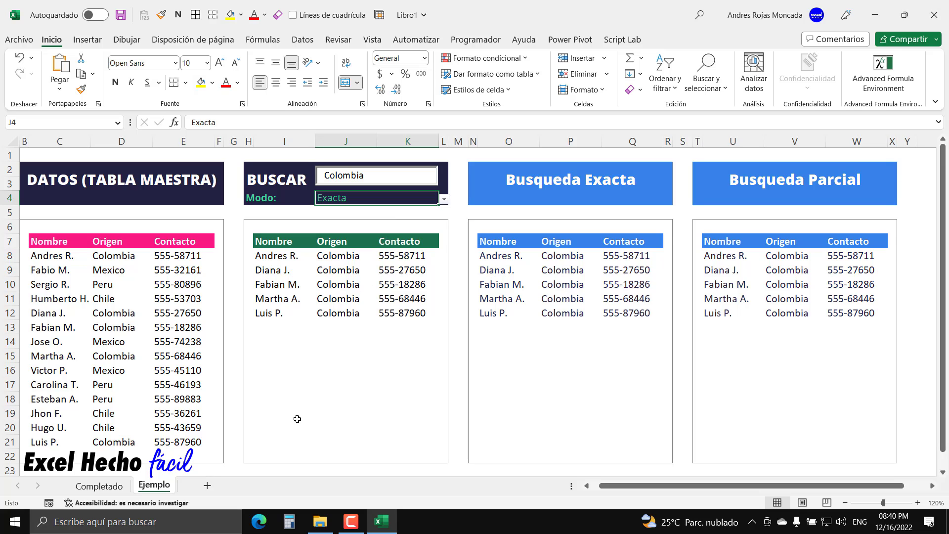
pyautogui.click(269, 442)
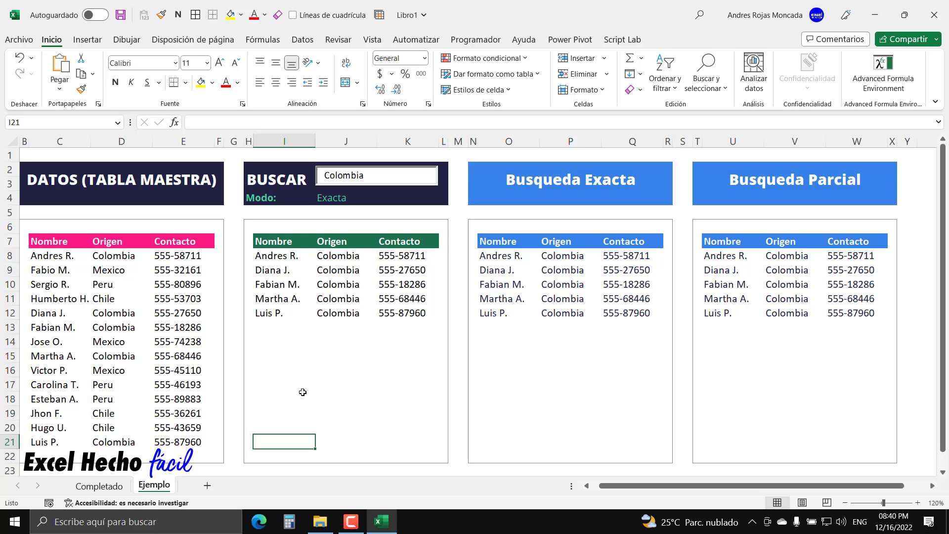
pyautogui.click(382, 179)
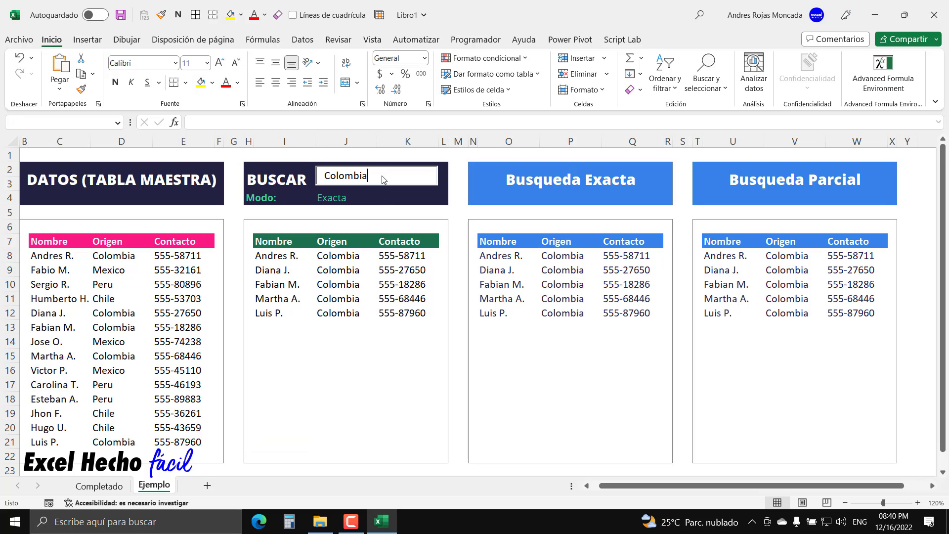